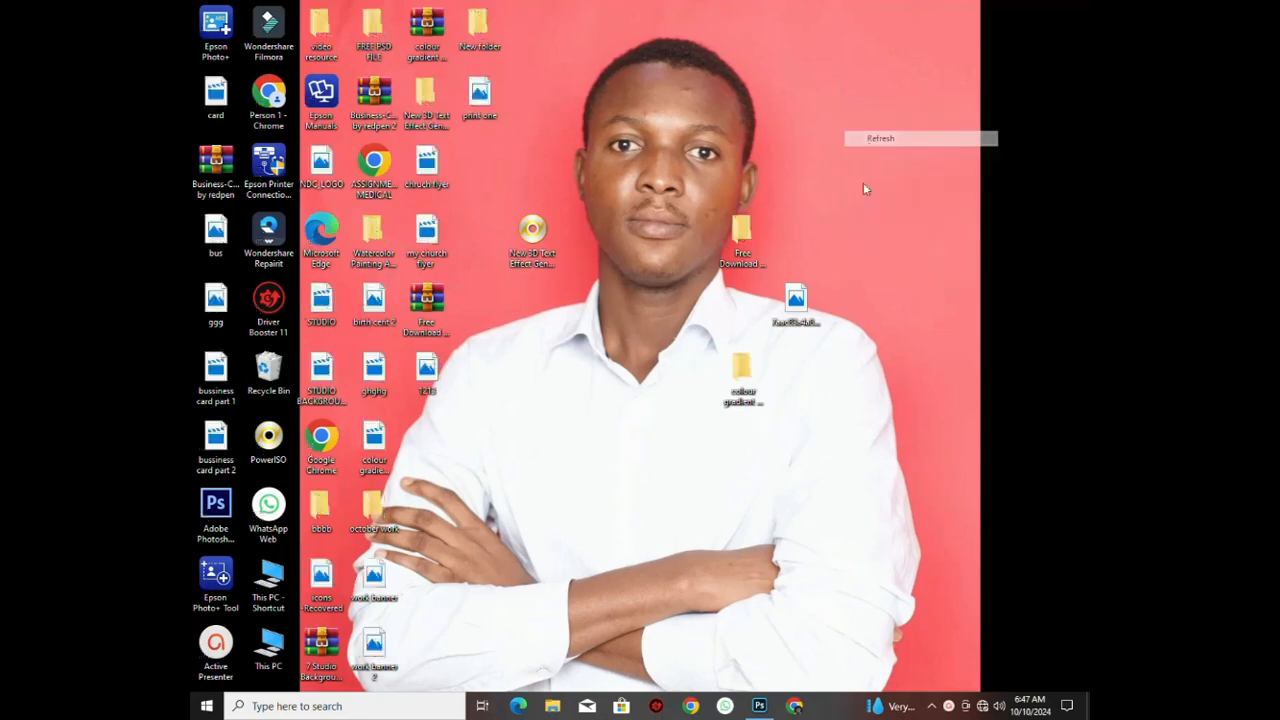
# - Switch to Photoshop and draw a black circle of about 1527 × 1540 px with the Ellipse tool on the blank page
pyautogui.click(759, 706)
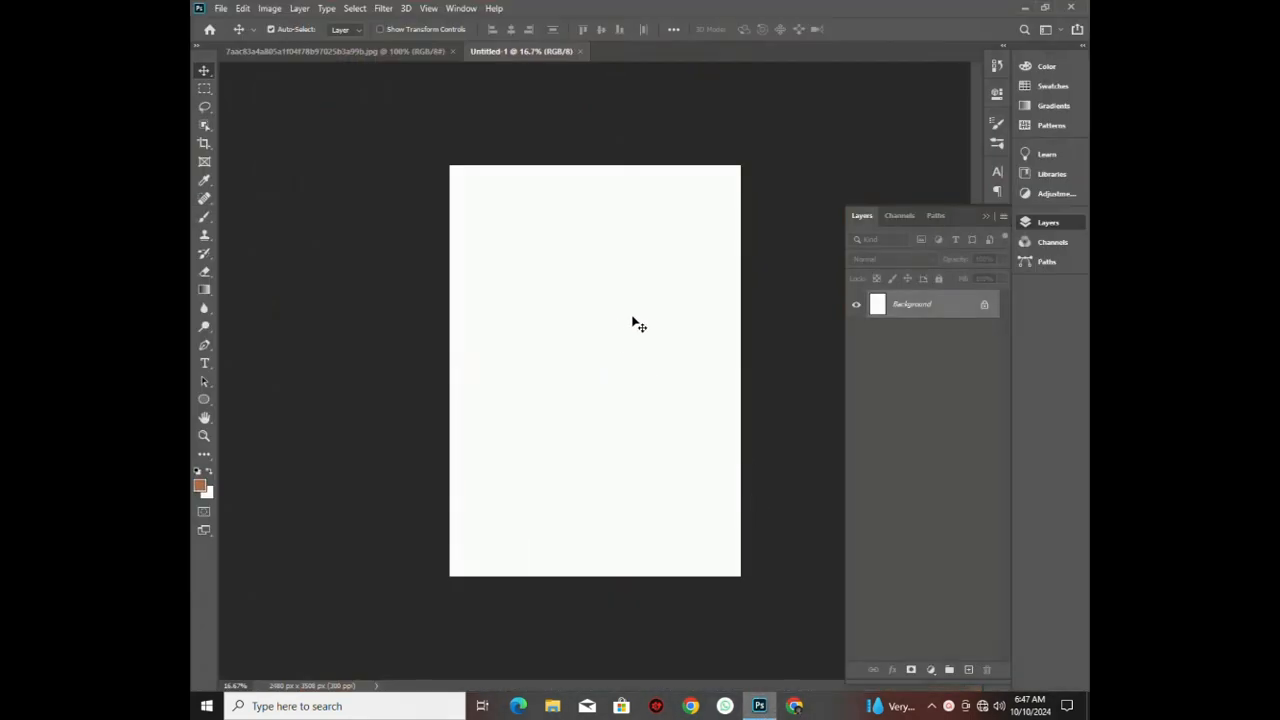
pyautogui.hotkey('ctrl', '+')
pyautogui.hotkey('ctrl', '+')
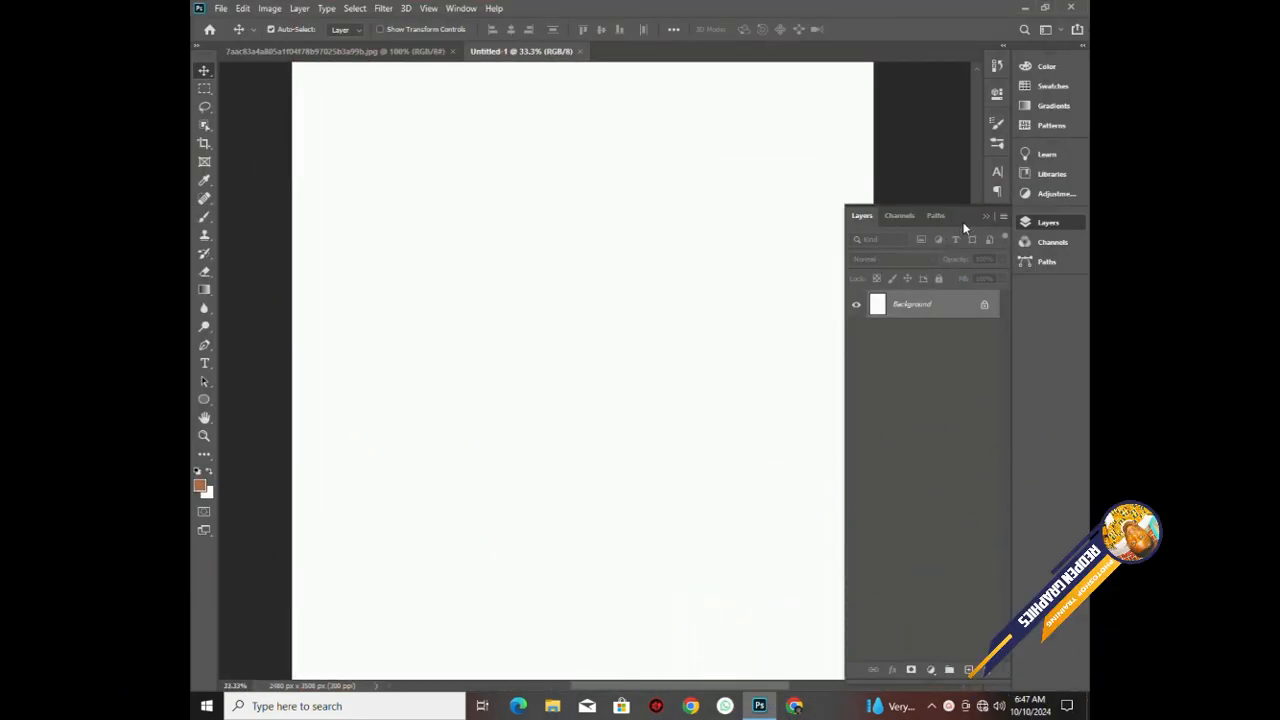
pyautogui.press('u')
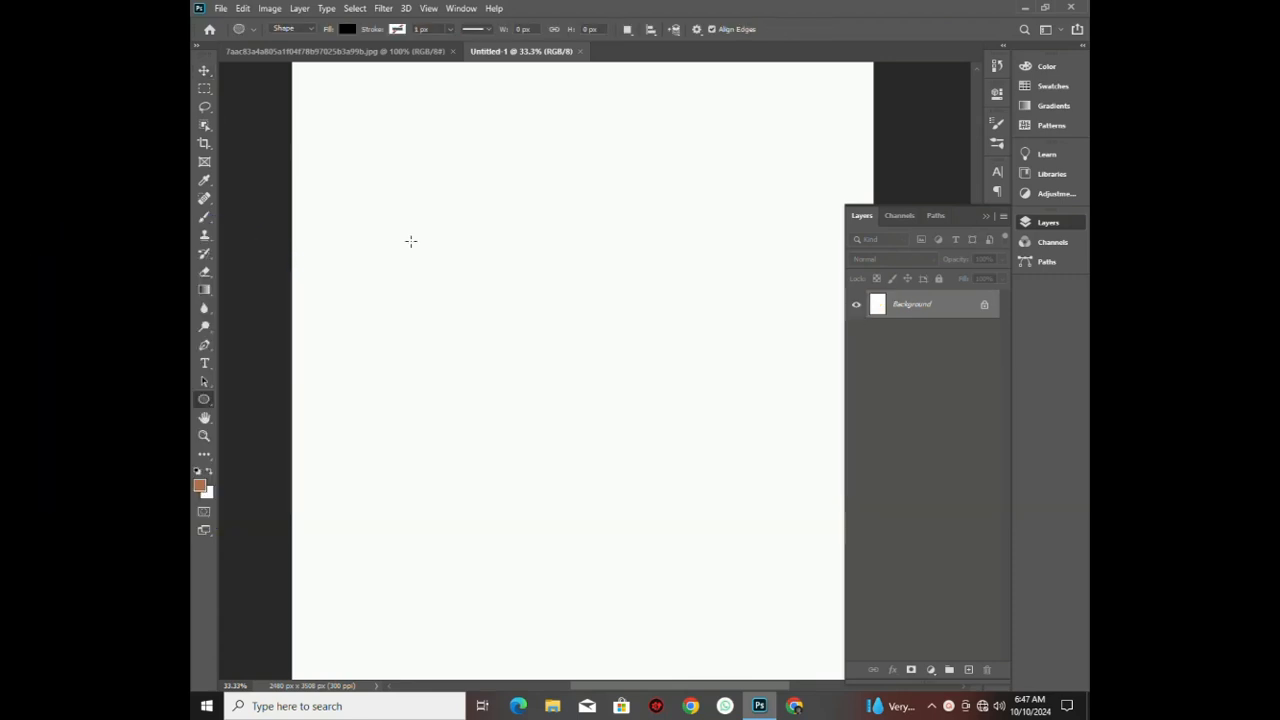
pyautogui.moveTo(407, 237); pyautogui.dragTo(765, 597)
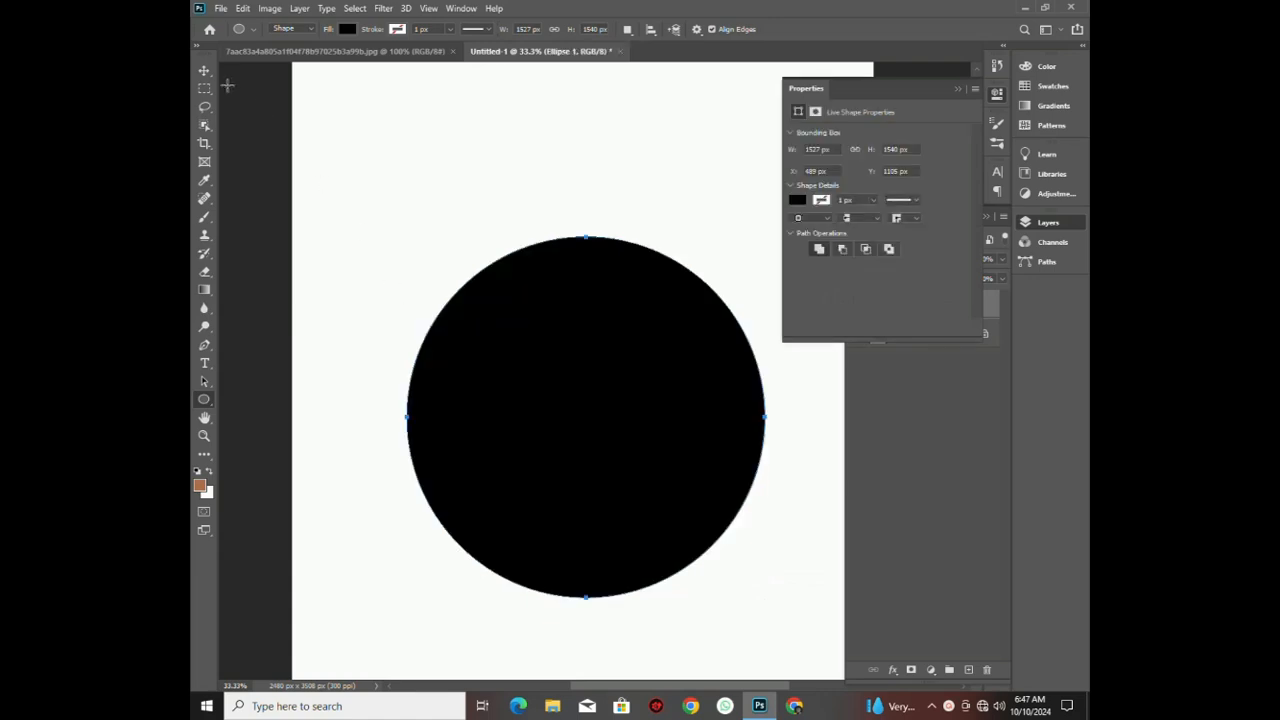
pyautogui.click(203, 70)
pyautogui.click(958, 90)
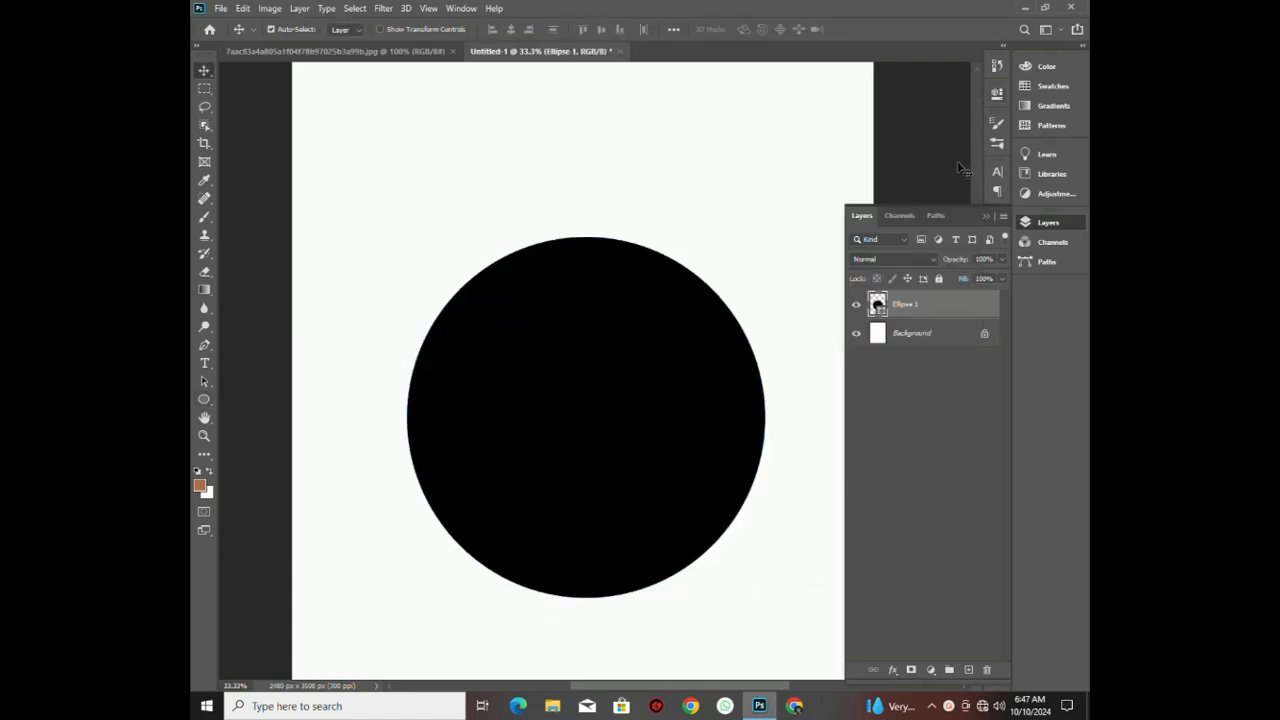
# - Add a Stroke layer style to the circle and set its fill type to Gradient
pyautogui.doubleClick(955, 306)
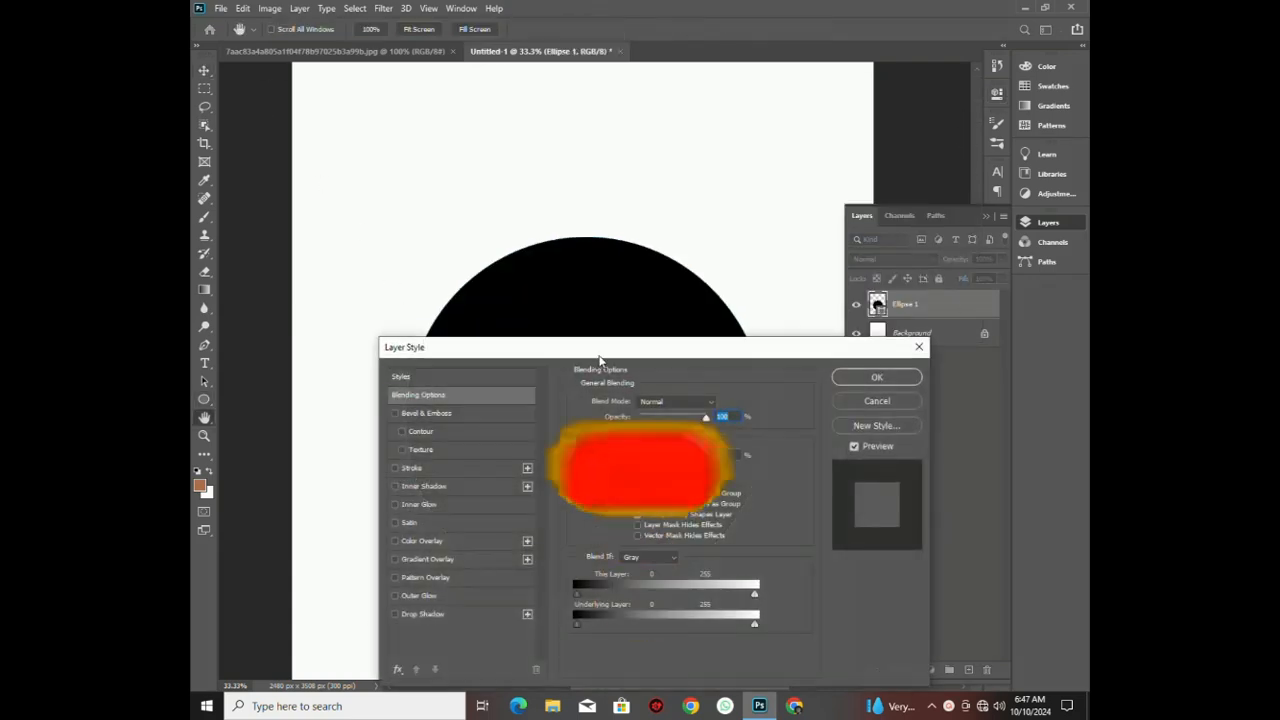
pyautogui.moveTo(612, 343); pyautogui.dragTo(871, 131)
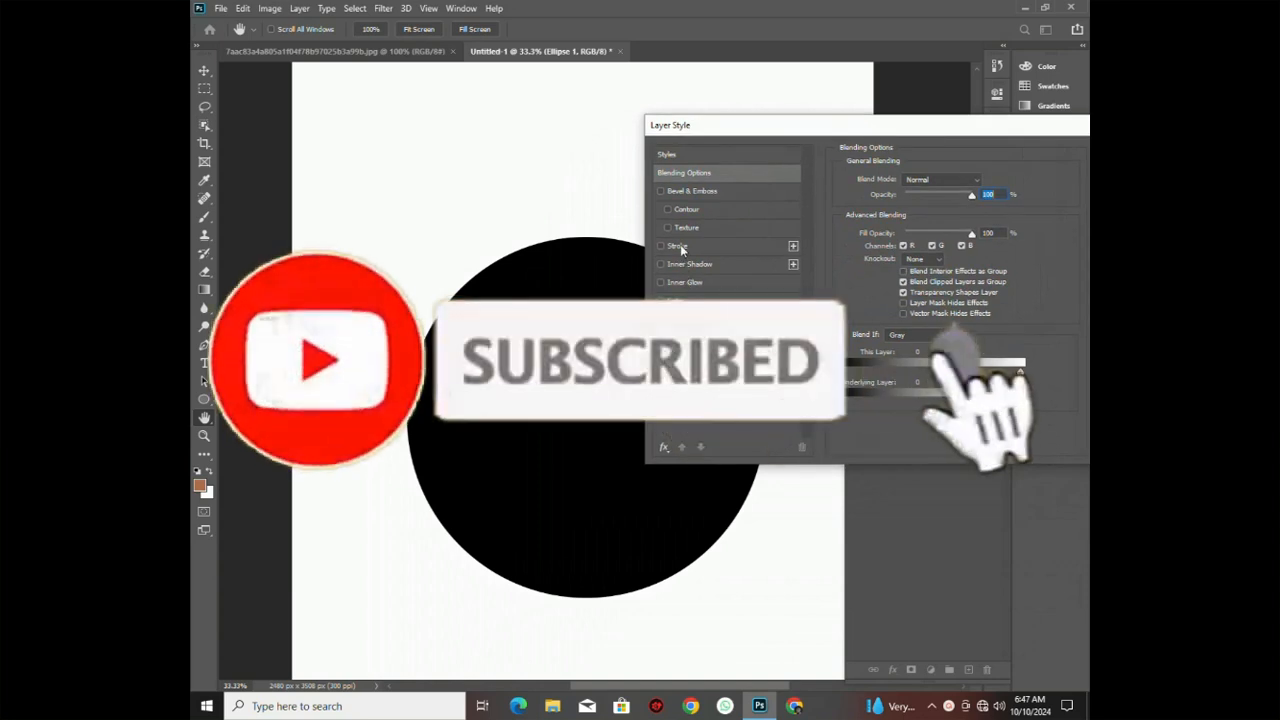
pyautogui.click(678, 246)
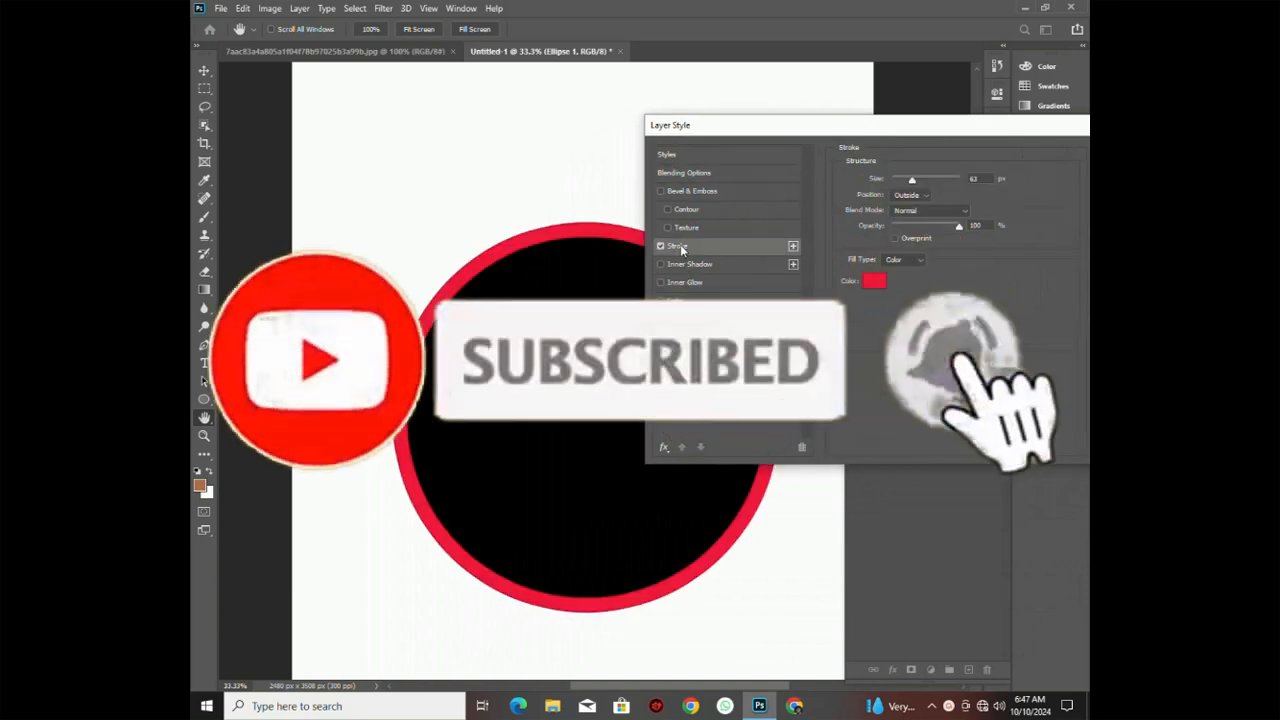
pyautogui.click(905, 259)
pyautogui.click(894, 283)
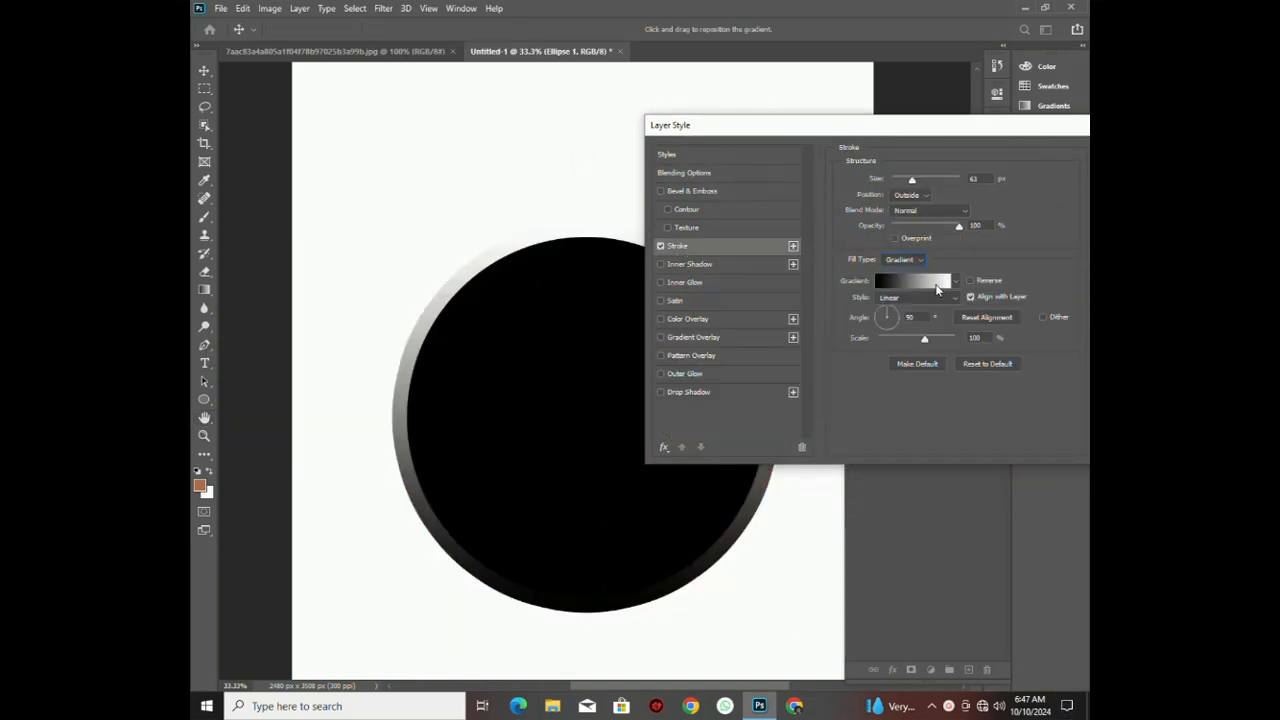
# - Apply the blue Messenger gradient from the 300Gradient preset group to the circle's stroke and accept the layer style
pyautogui.click(938, 287)
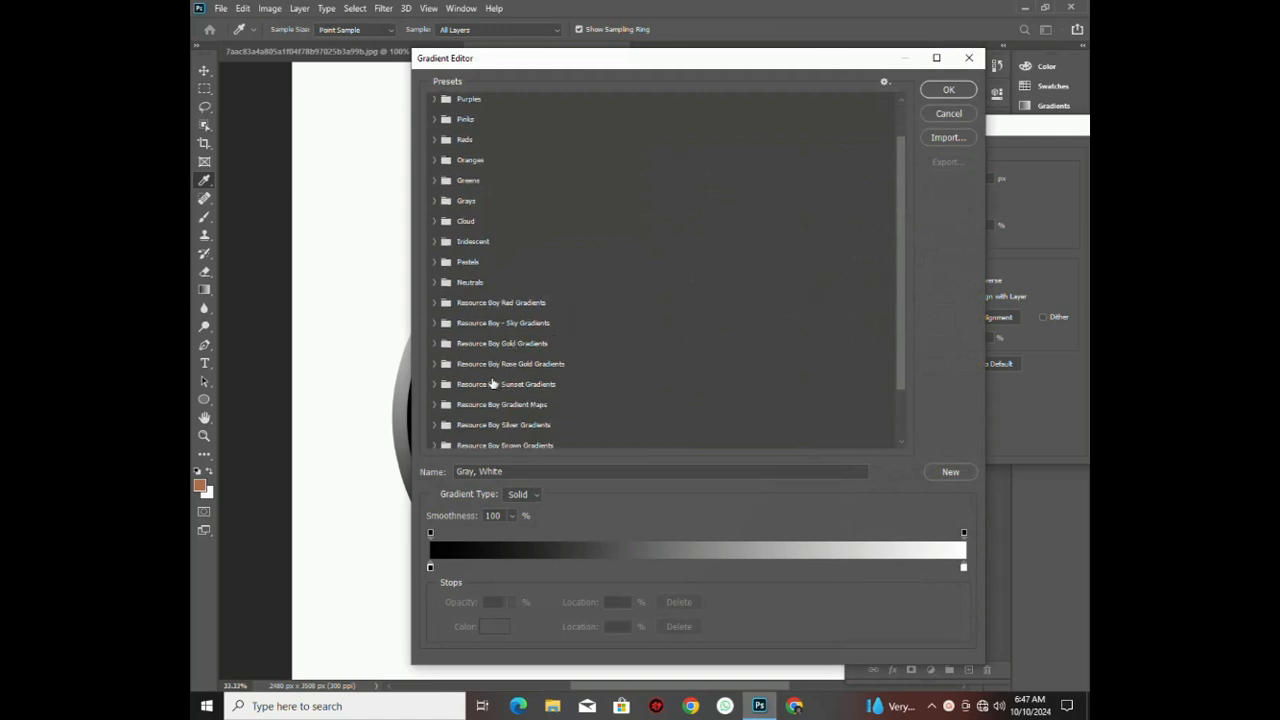
pyautogui.scroll(-1, 530, 423)
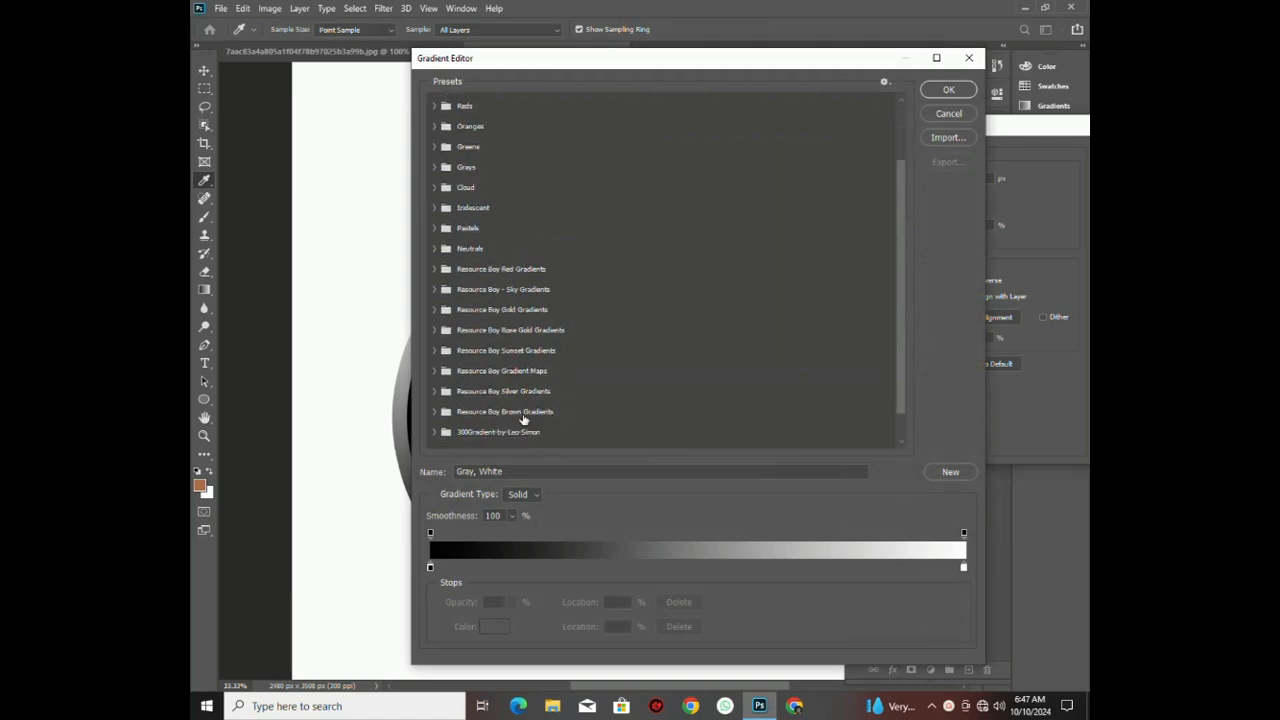
pyautogui.click(444, 433)
pyautogui.scroll(-5, 704, 366)
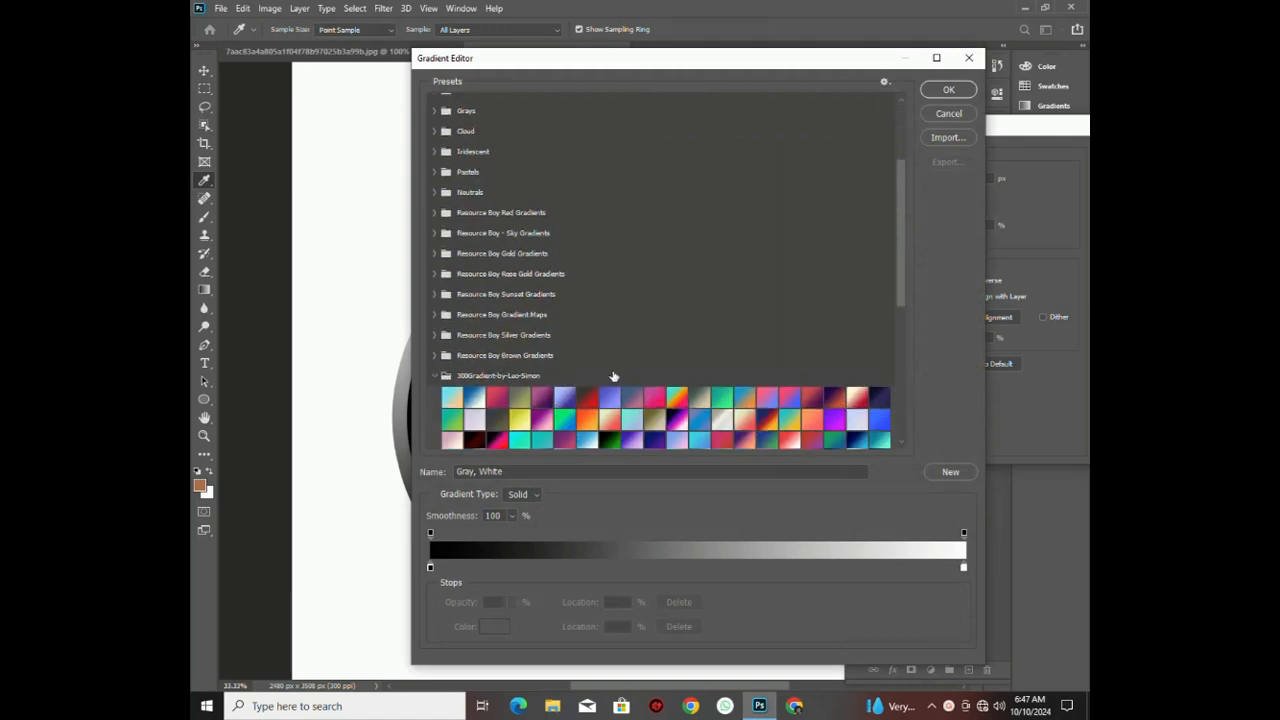
pyautogui.scroll(-5, 704, 366)
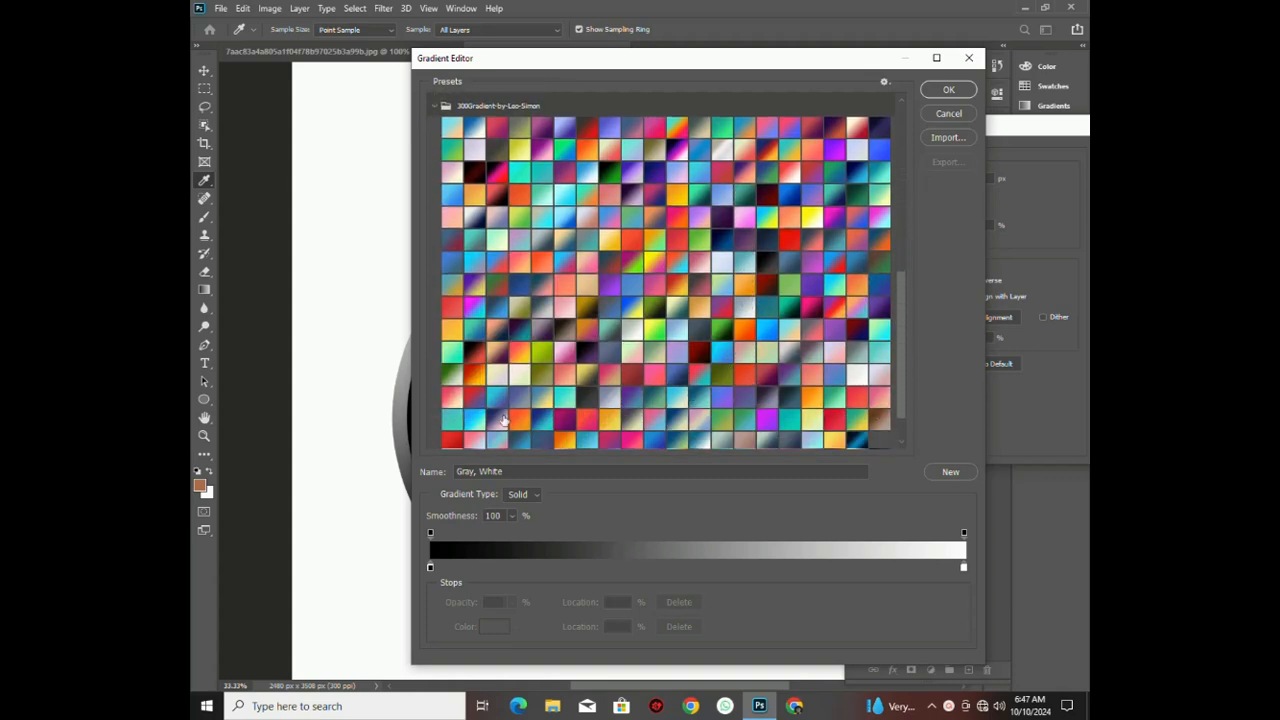
pyautogui.click(835, 422)
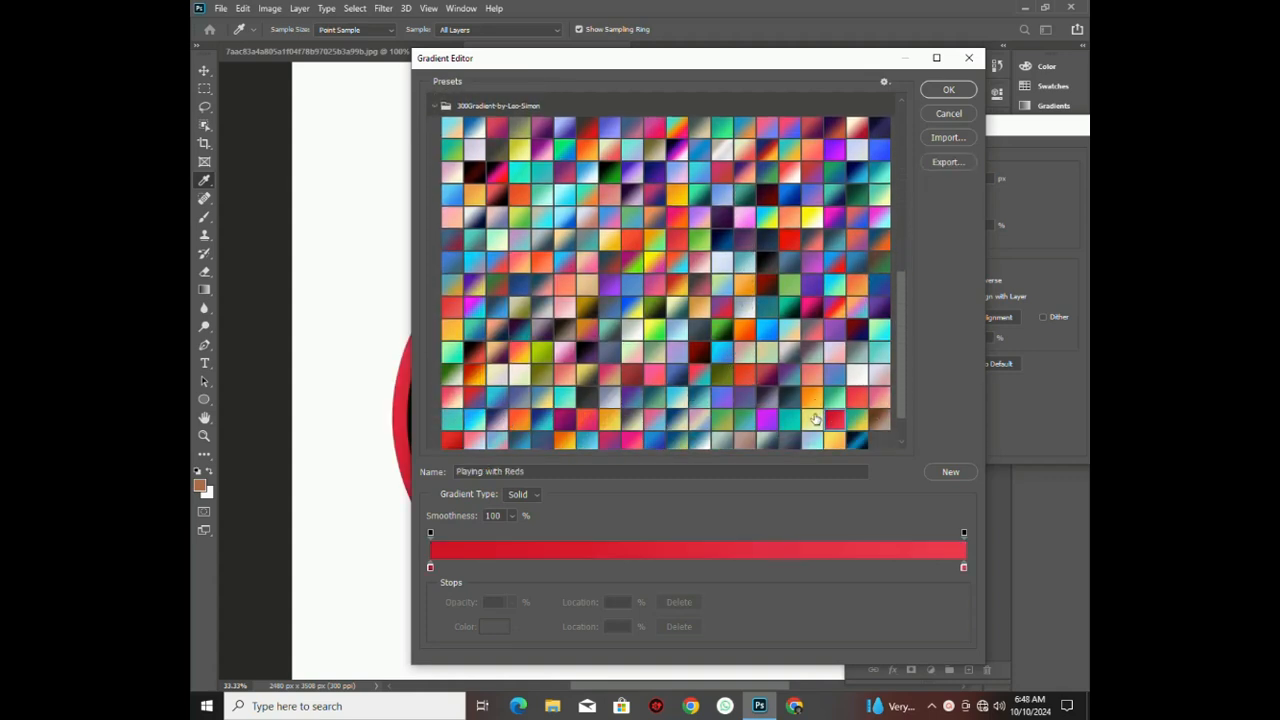
pyautogui.click(777, 333)
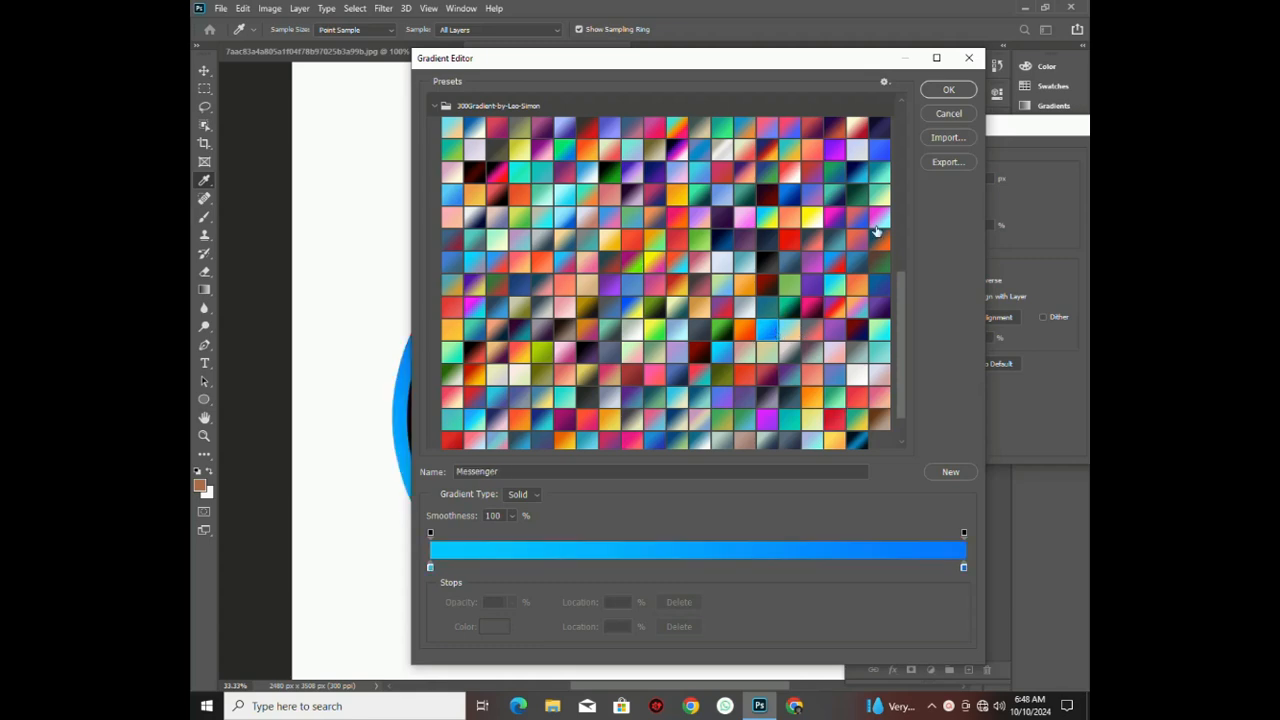
pyautogui.click(949, 90)
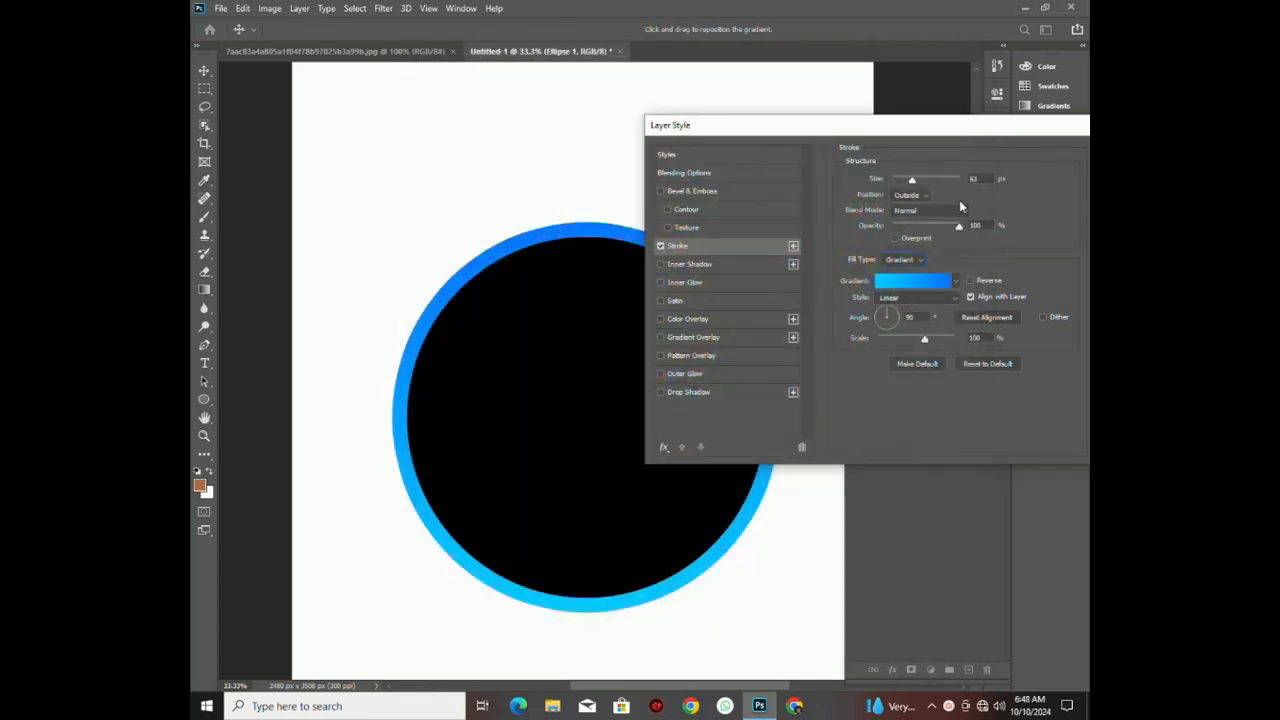
pyautogui.moveTo(1005, 128); pyautogui.dragTo(906, 145)
pyautogui.click(1030, 168)
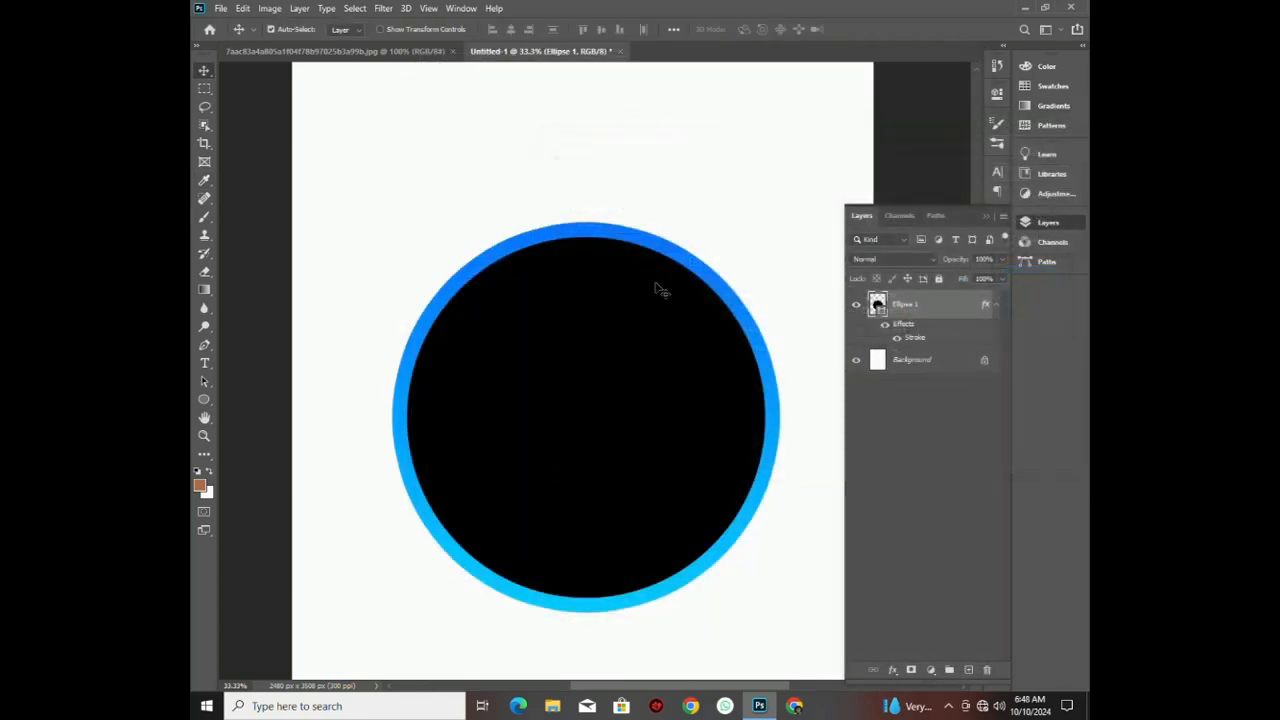
# - Move the outlined circle slightly to the right on the page, keeping its height
pyautogui.hotkey('ctrl', '-')
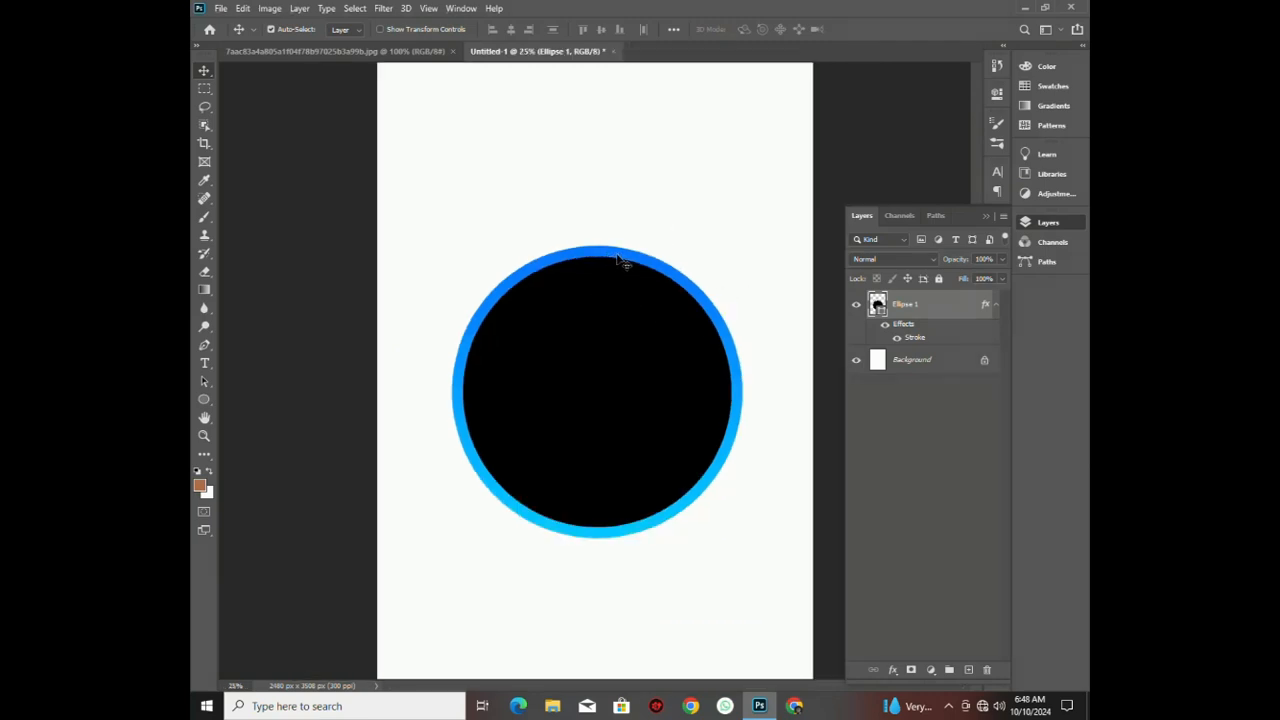
pyautogui.click(616, 259)
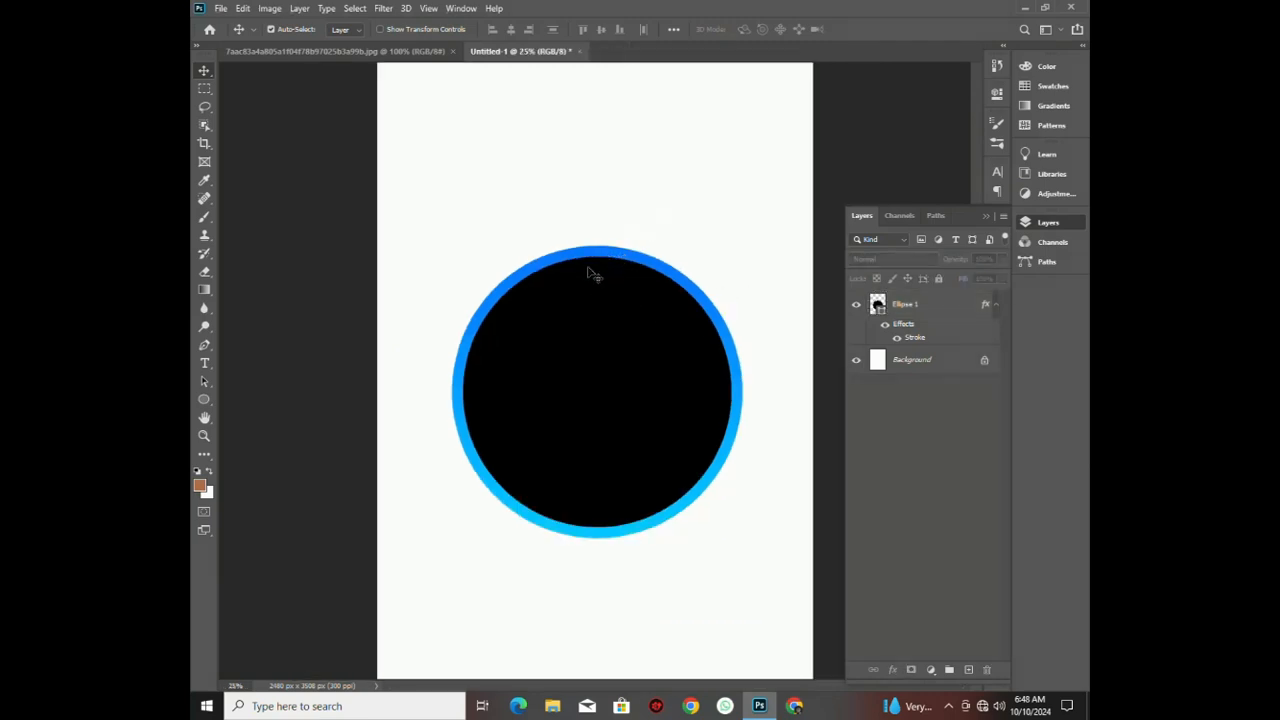
pyautogui.moveTo(603, 286); pyautogui.dragTo(619, 286)
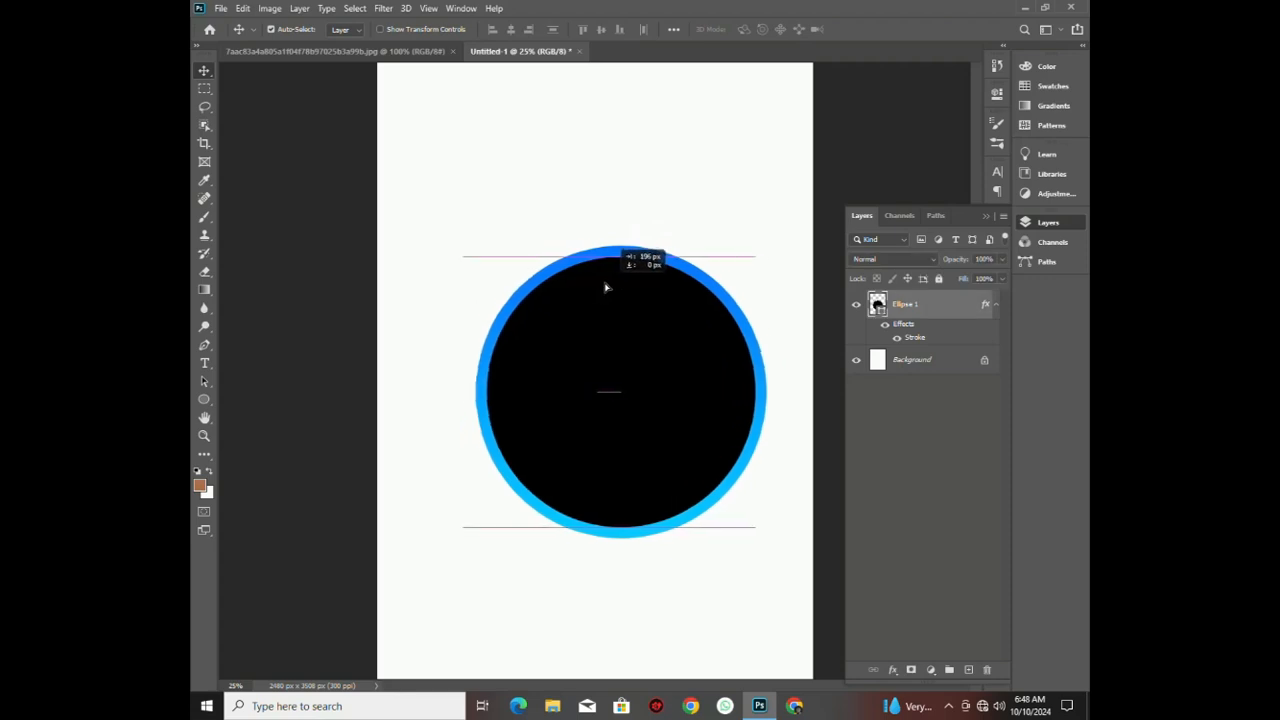
# - In the woman's photo, convert the Background to a normal layer and remove its white backdrop with the Magic Eraser tool
pyautogui.click(400, 51)
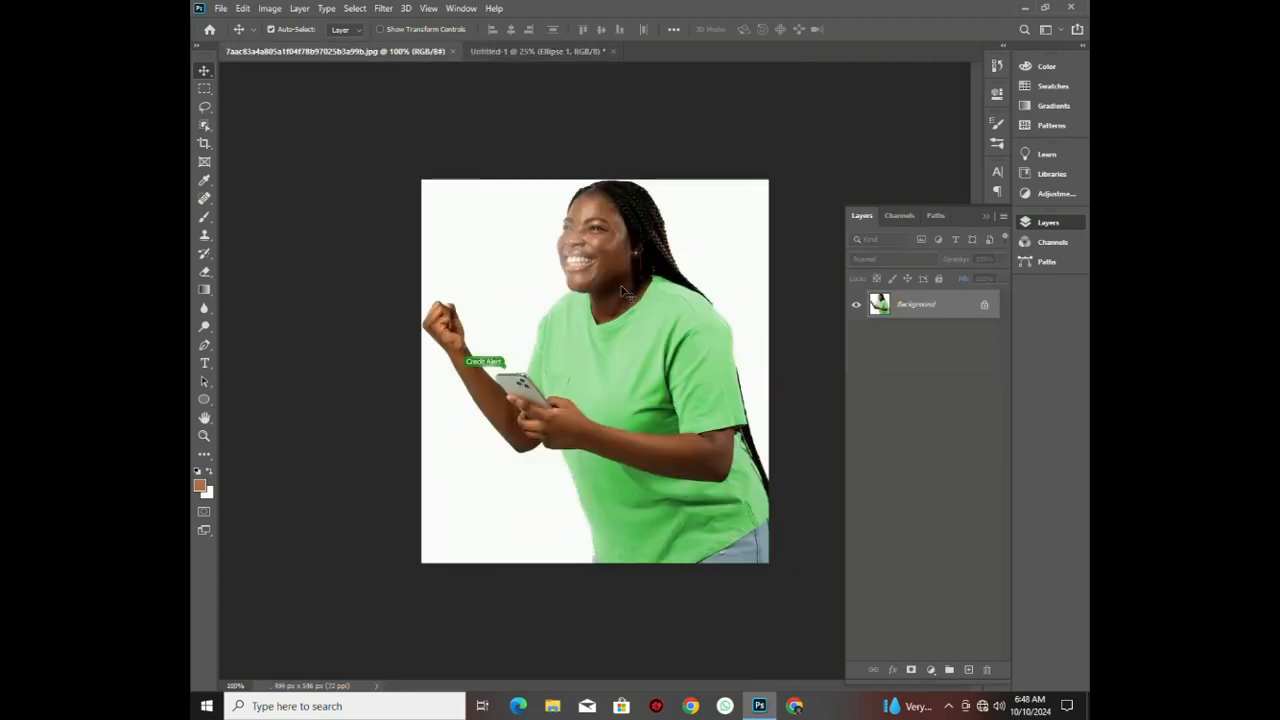
pyautogui.doubleClick(945, 310)
pyautogui.click(760, 208)
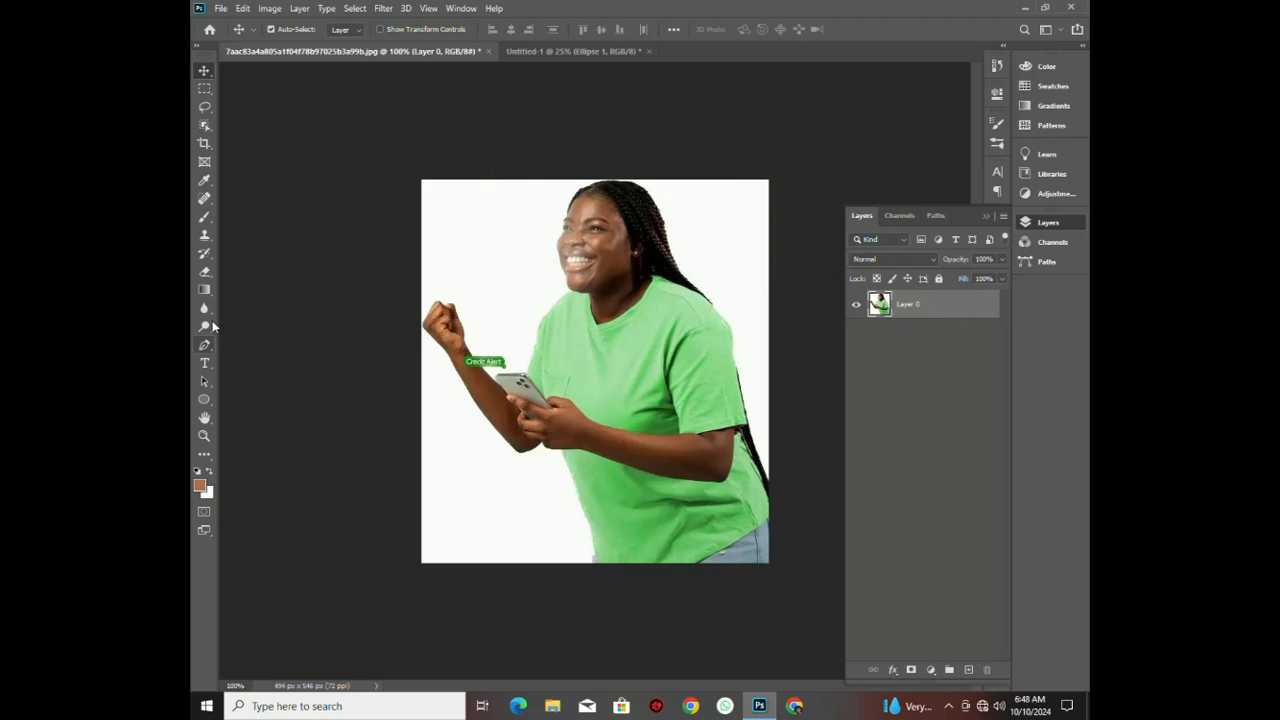
pyautogui.click(206, 274)
pyautogui.click(268, 298)
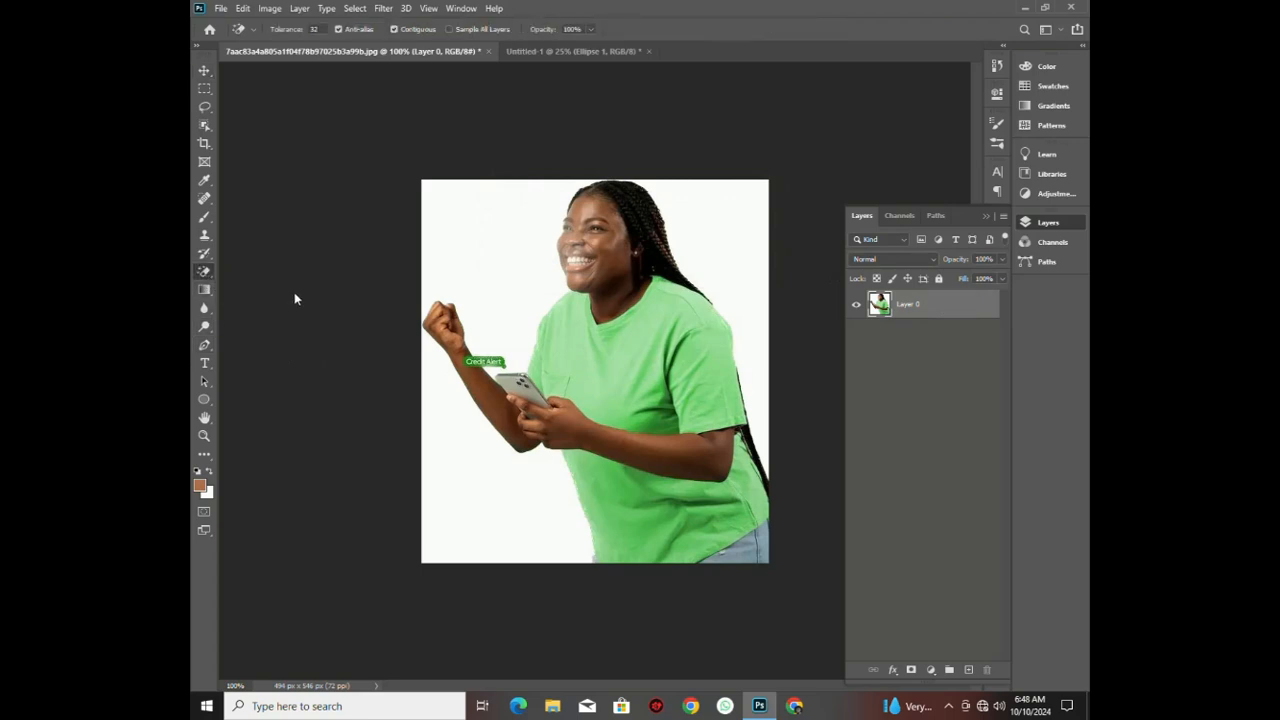
pyautogui.click(489, 228)
pyautogui.click(685, 213)
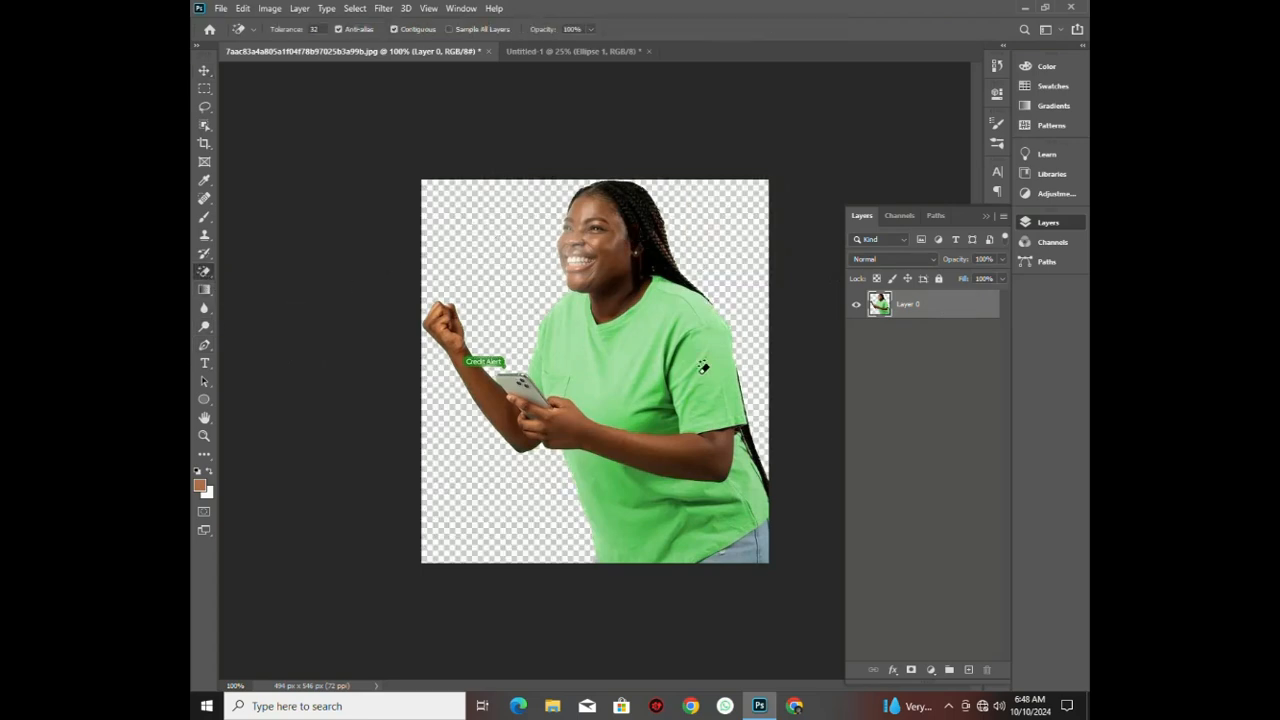
# - Bring the woman cut-out into Untitled-1 and scale it to about 389.7% over the circle, with her head above the ring
pyautogui.click(204, 72)
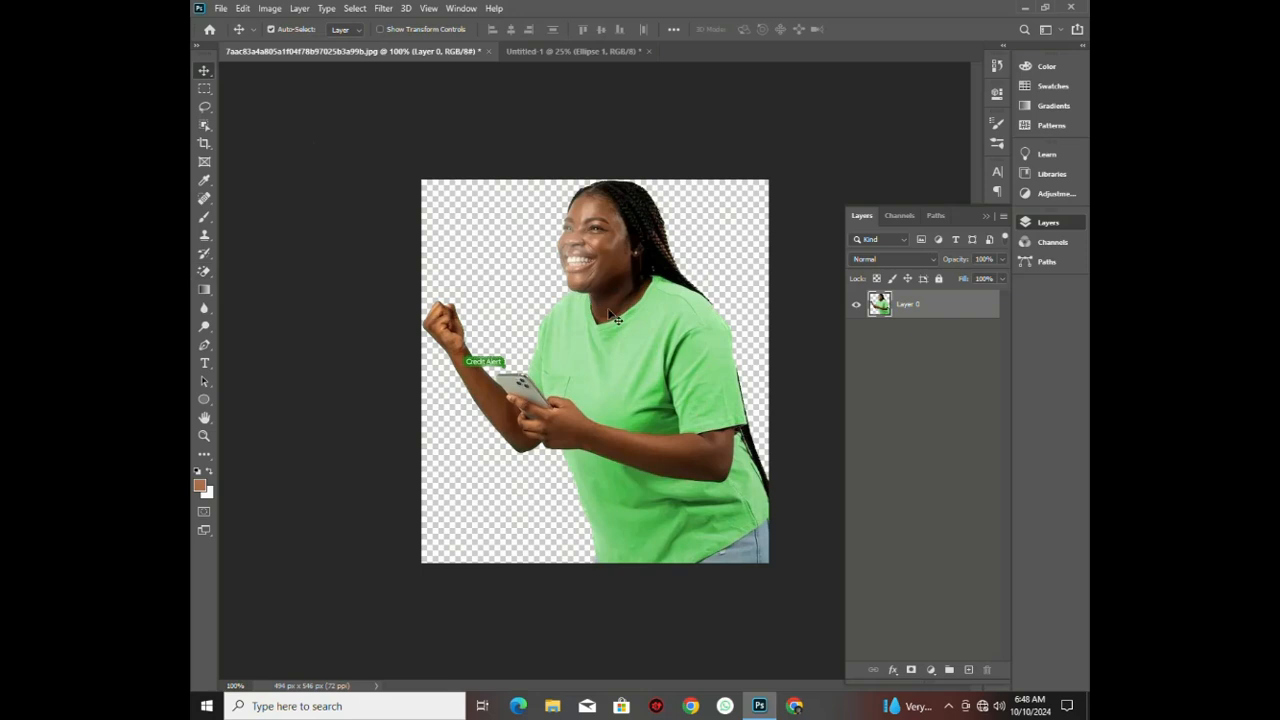
pyautogui.moveTo(612, 314); pyautogui.dragTo(590, 352)
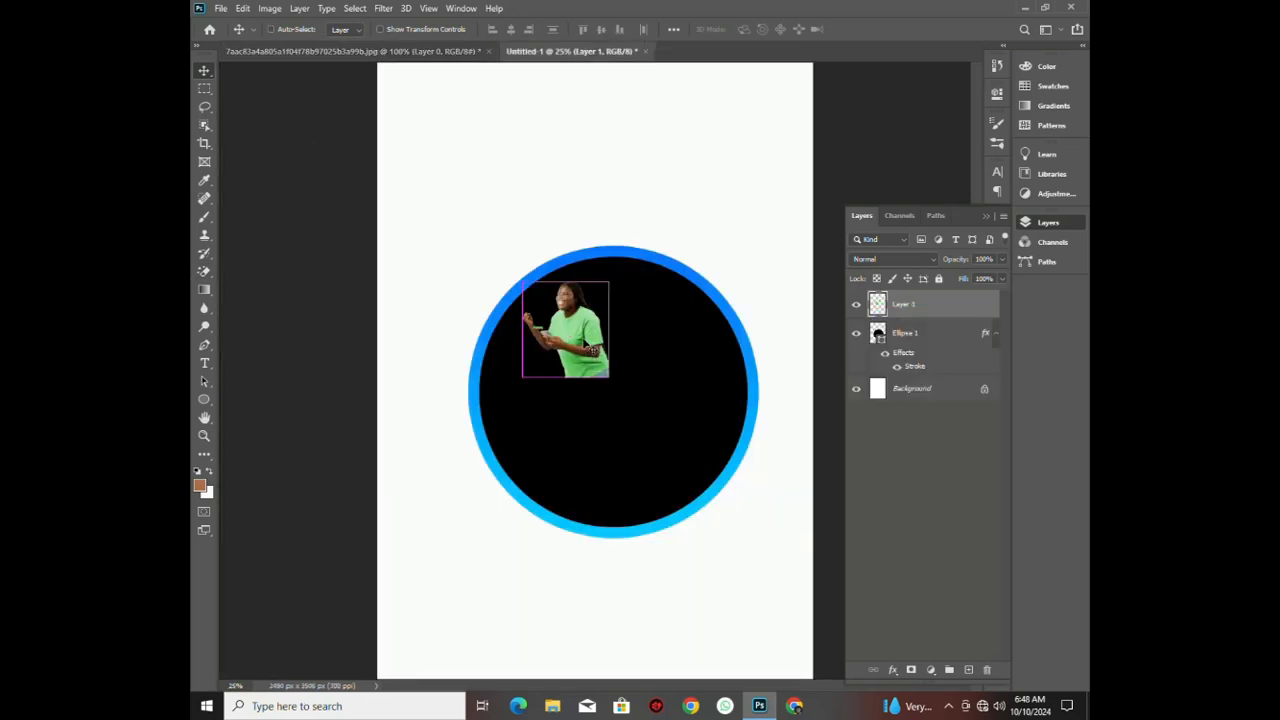
pyautogui.hotkey('ctrl', 't')
pyautogui.moveTo(611, 384); pyautogui.dragTo(717, 631)
pyautogui.moveTo(661, 472); pyautogui.dragTo(605, 419)
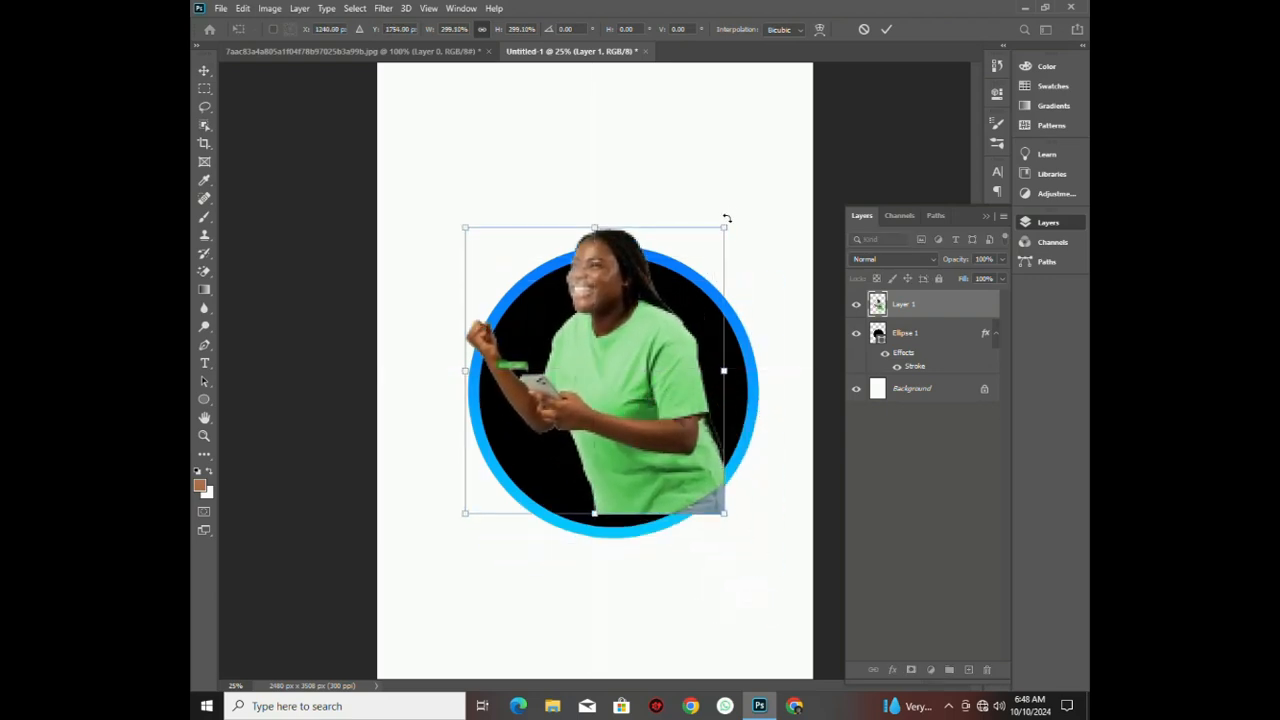
pyautogui.moveTo(726, 218); pyautogui.dragTo(786, 163)
pyautogui.moveTo(692, 284); pyautogui.dragTo(633, 298)
pyautogui.moveTo(394, 530); pyautogui.dragTo(373, 553)
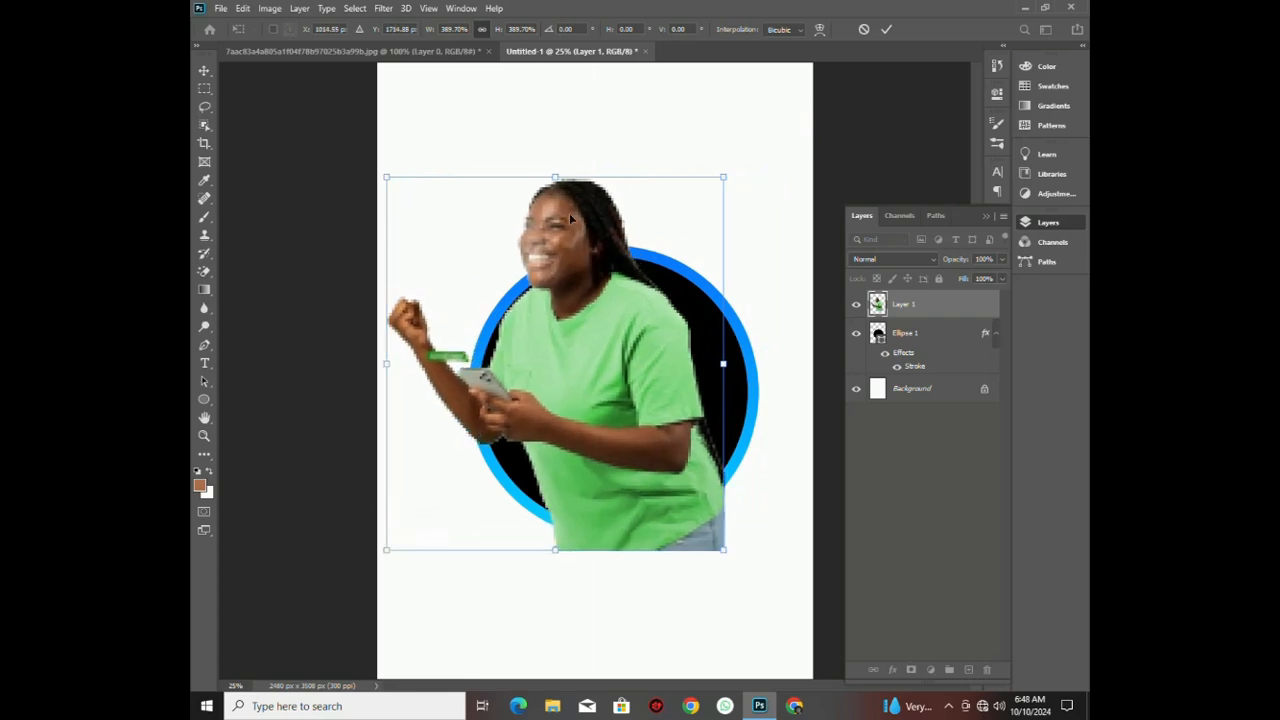
pyautogui.moveTo(571, 219); pyautogui.dragTo(583, 214)
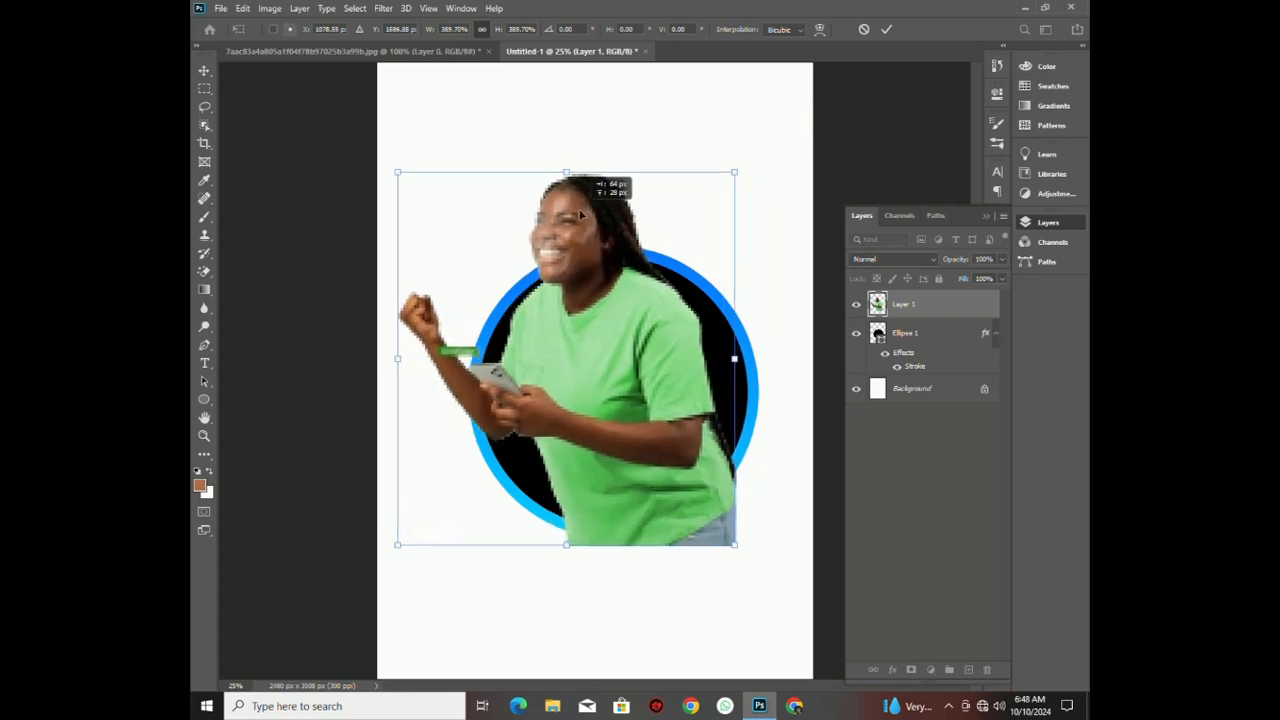
pyautogui.click(887, 31)
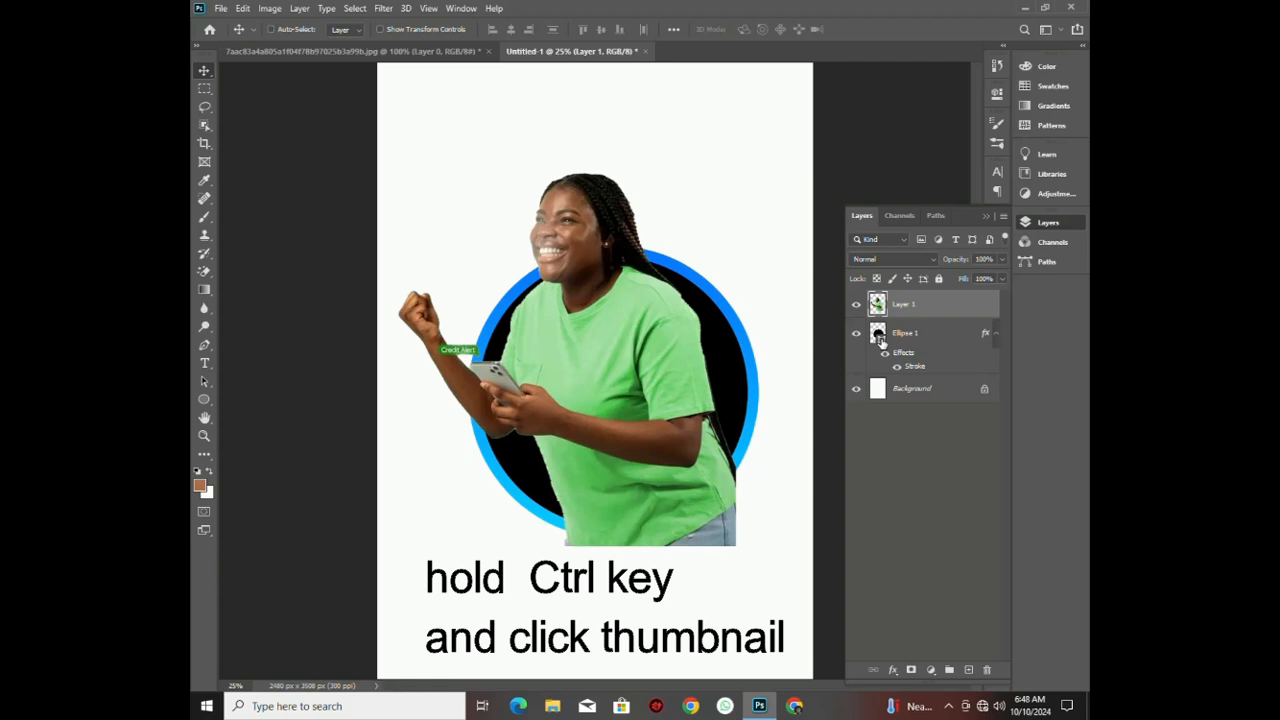
# - Load the circle's shape as a selection and add it as a layer mask on Layer 1
pyautogui.keyDown('ctrl'); pyautogui.click(879, 340); pyautogui.keyUp('ctrl')
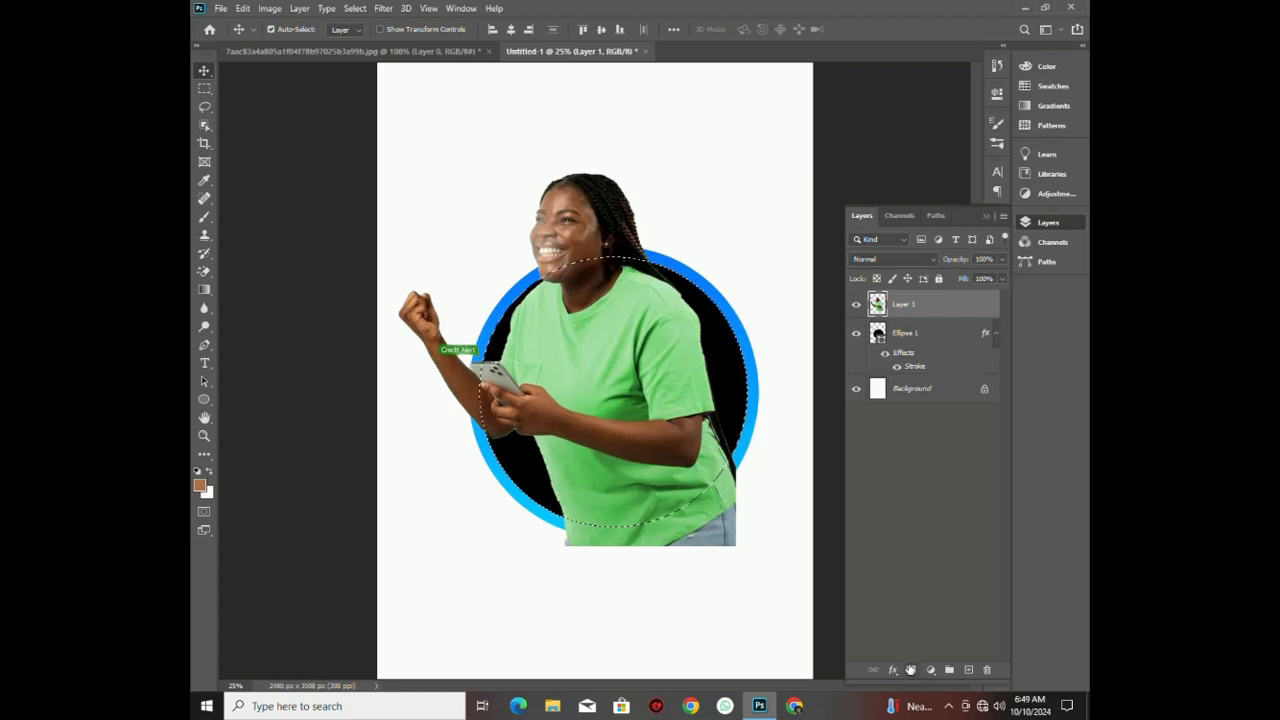
pyautogui.click(911, 669)
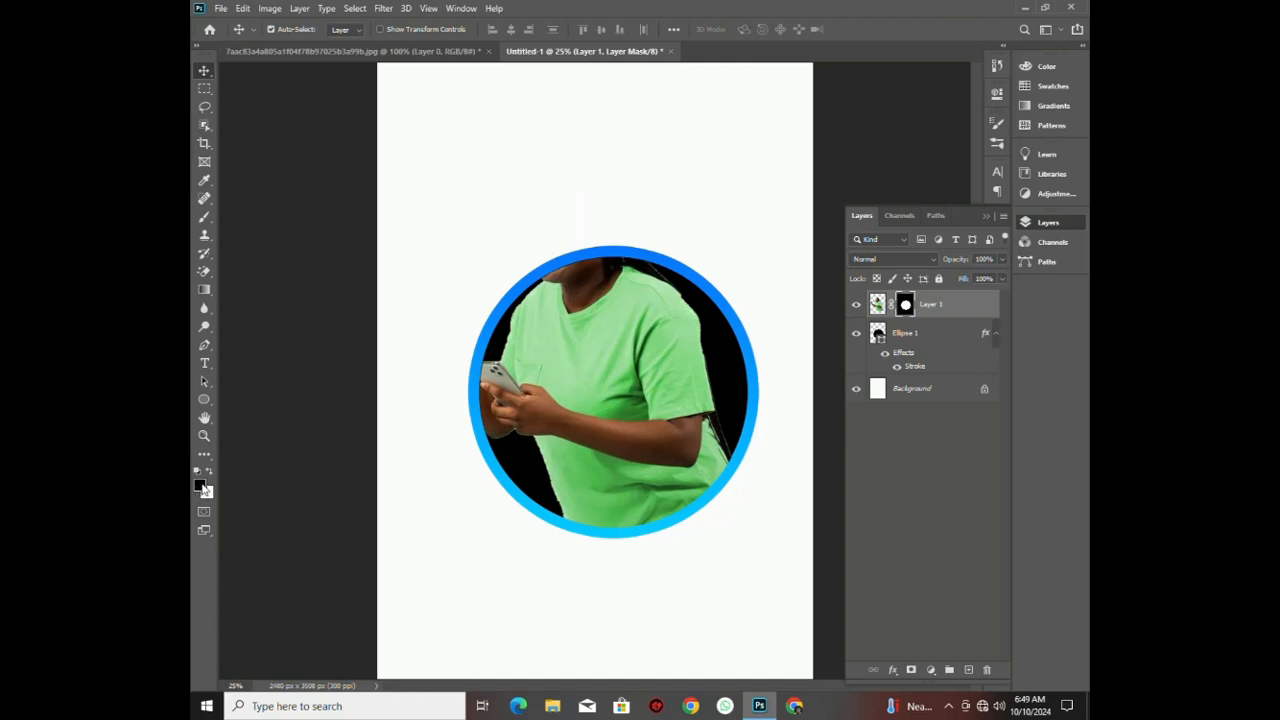
# - Erase Layer 1's mask with the Eraser tool at a 1000 px brush to reveal the woman's head and raised arm outside the ring
pyautogui.click(204, 272)
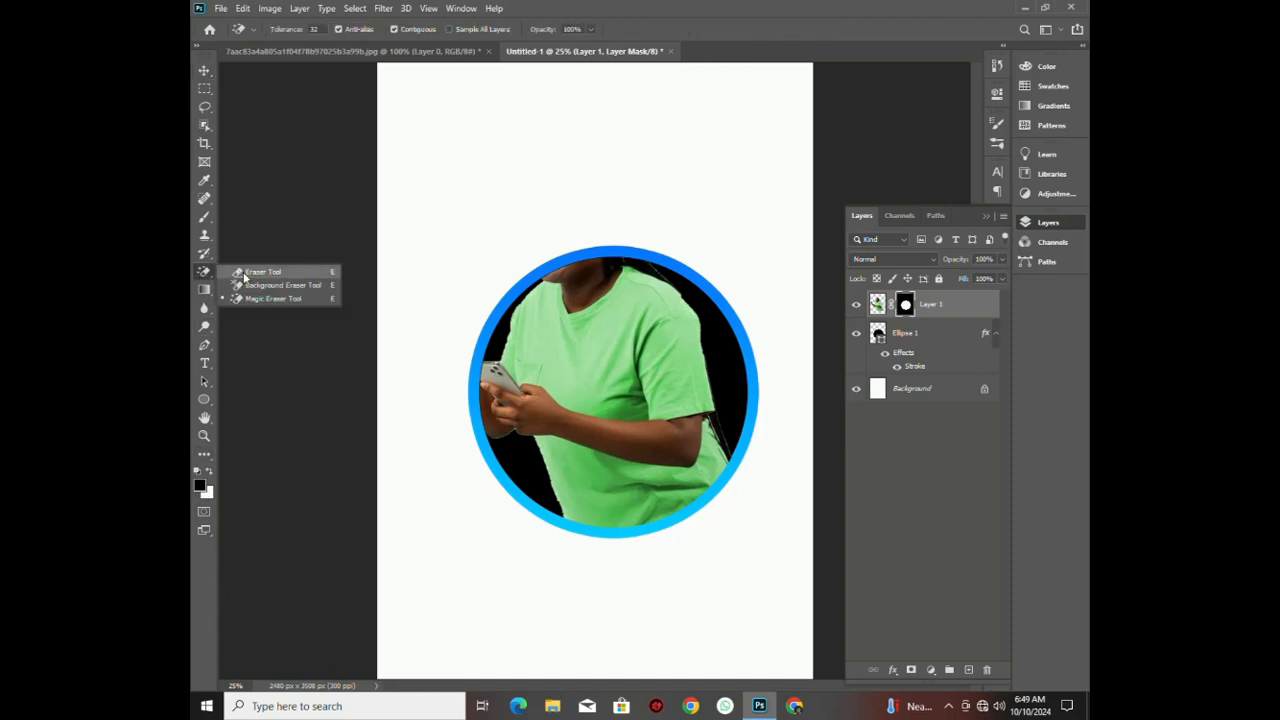
pyautogui.click(260, 272)
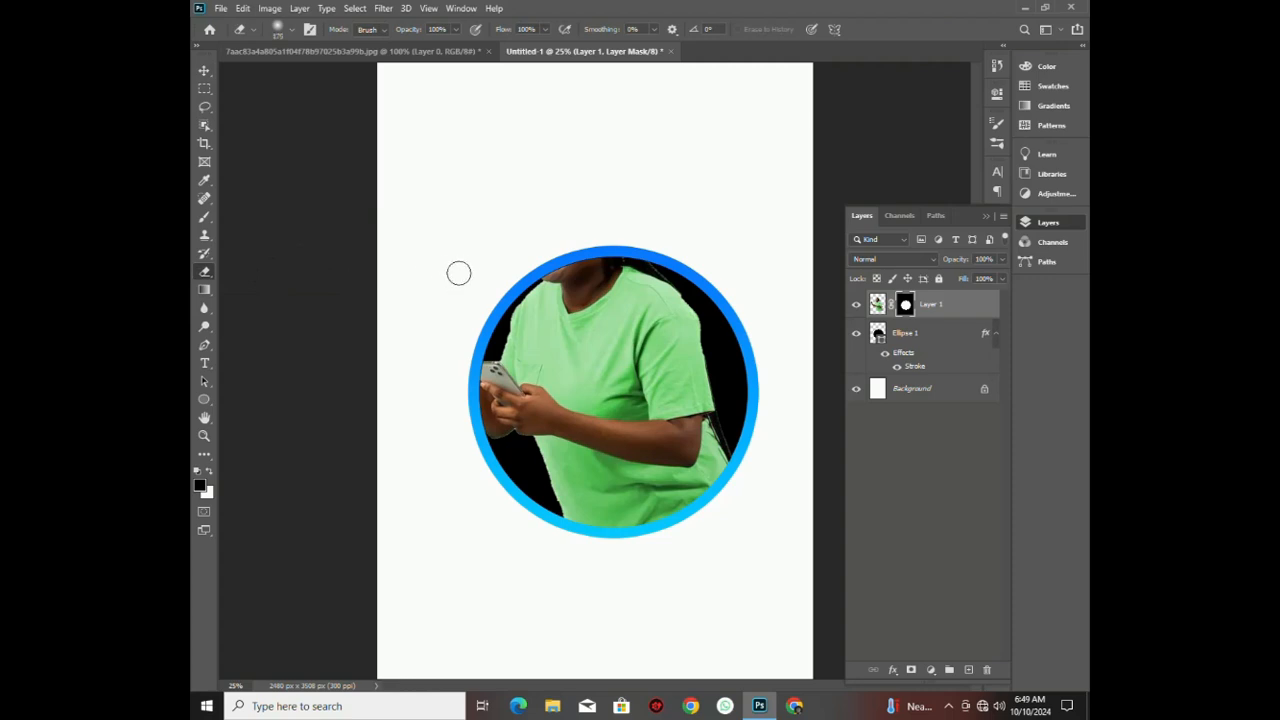
pyautogui.press(']')
pyautogui.press(']')
pyautogui.press(']')
pyautogui.press(']')
pyautogui.press(']')
pyautogui.press(']')
pyautogui.press(']')
pyautogui.press(']')
pyautogui.press(']')
pyautogui.press(']')
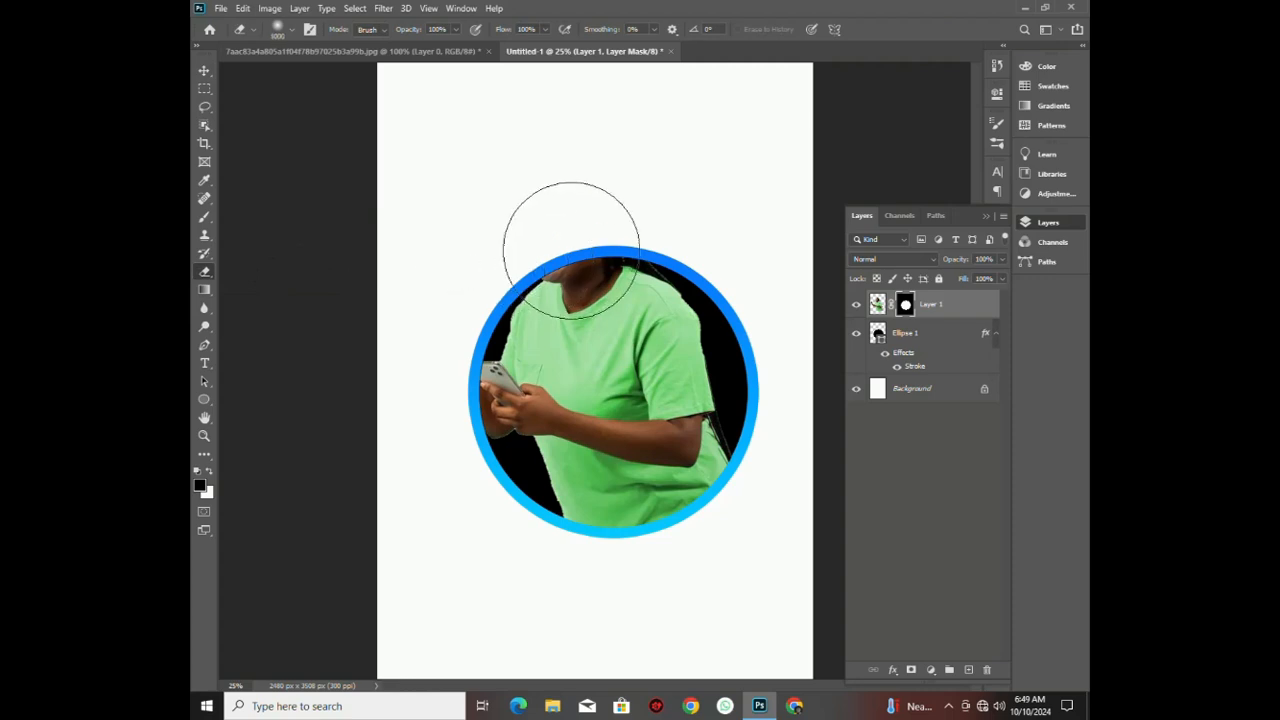
pyautogui.moveTo(570, 250)
pyautogui.mouseDown()
pyautogui.moveTo(590, 227)
pyautogui.moveTo(590, 270)
pyautogui.moveTo(498, 396)
pyautogui.moveTo(486, 333)
pyautogui.moveTo(442, 280)
pyautogui.mouseUp()
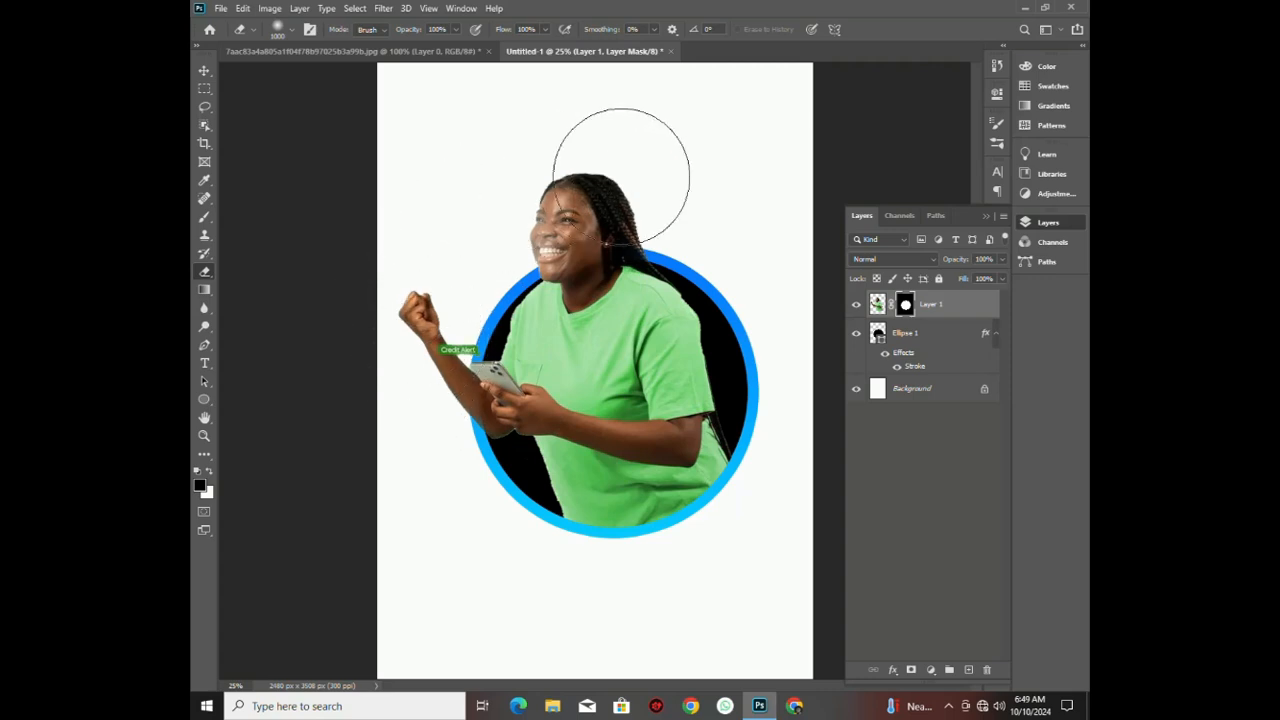
pyautogui.moveTo(621, 177)
pyautogui.mouseDown()
pyautogui.moveTo(572, 202)
pyautogui.moveTo(612, 230)
pyautogui.moveTo(584, 211)
pyautogui.mouseUp()
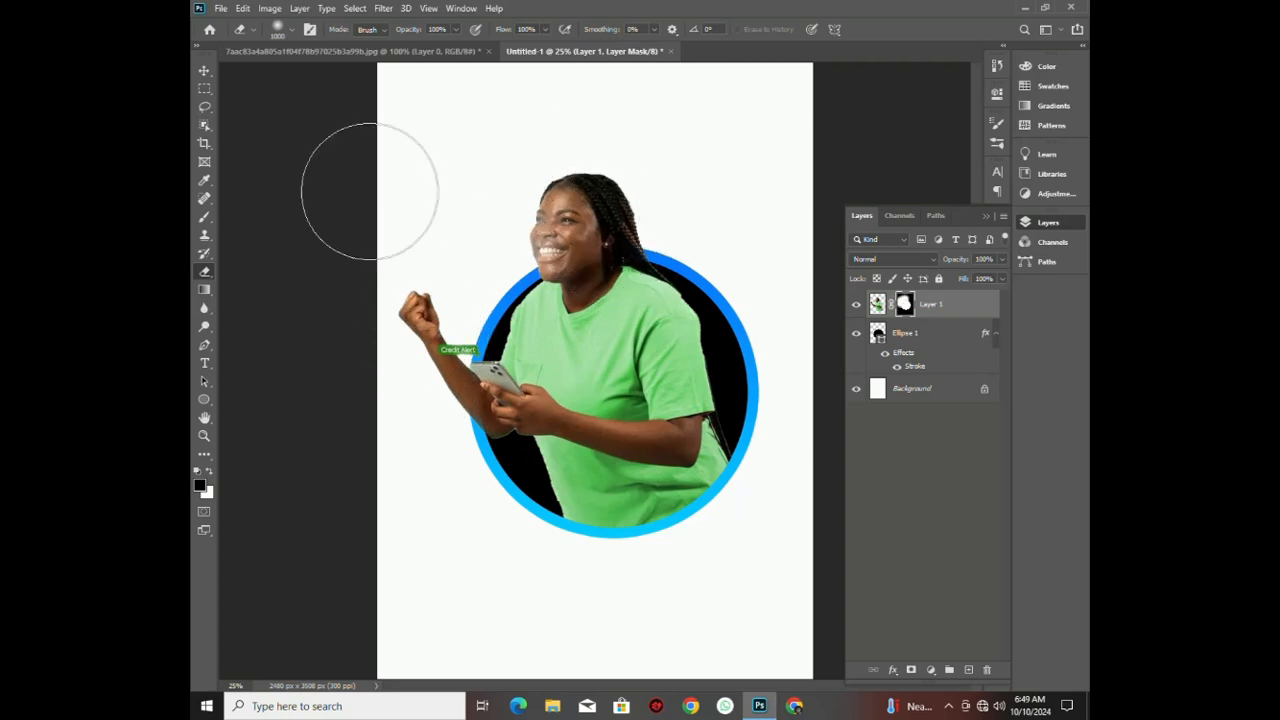
pyautogui.click(204, 70)
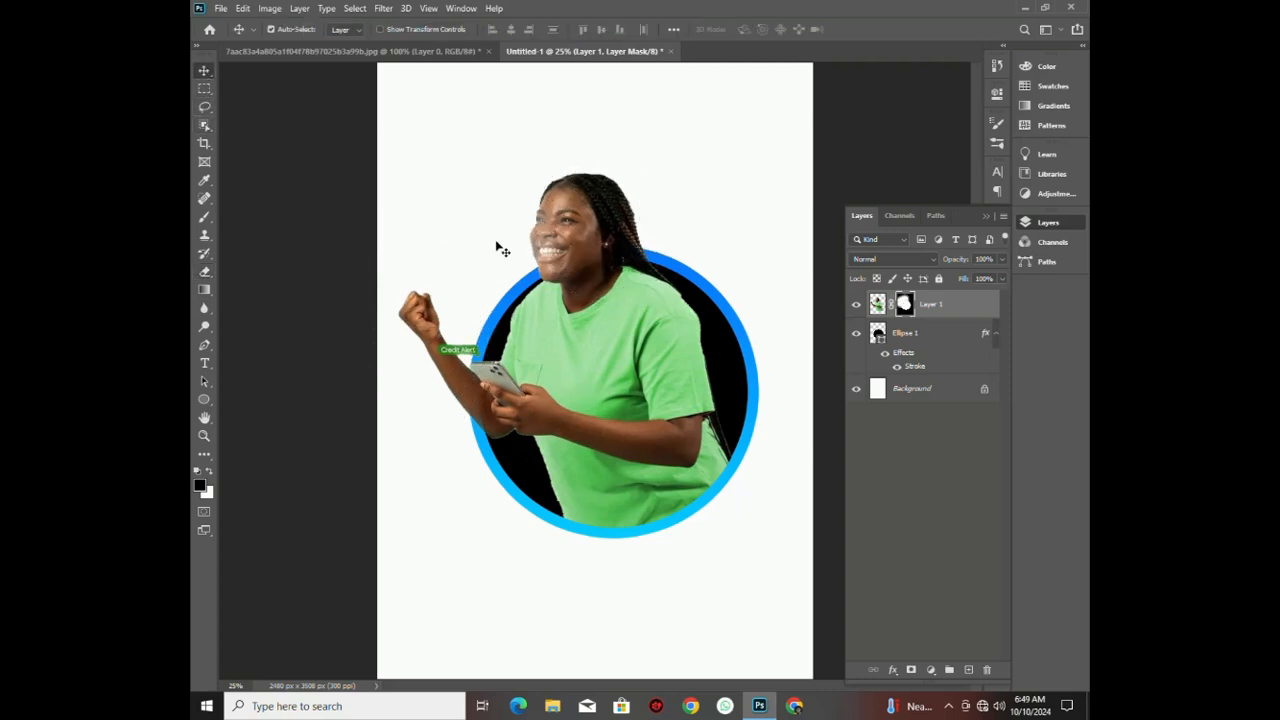
# - Recolour the Ellipse 1 circle's fill to a light green sampled from the woman's shirt
pyautogui.doubleClick(879, 338)
pyautogui.click(576, 326)
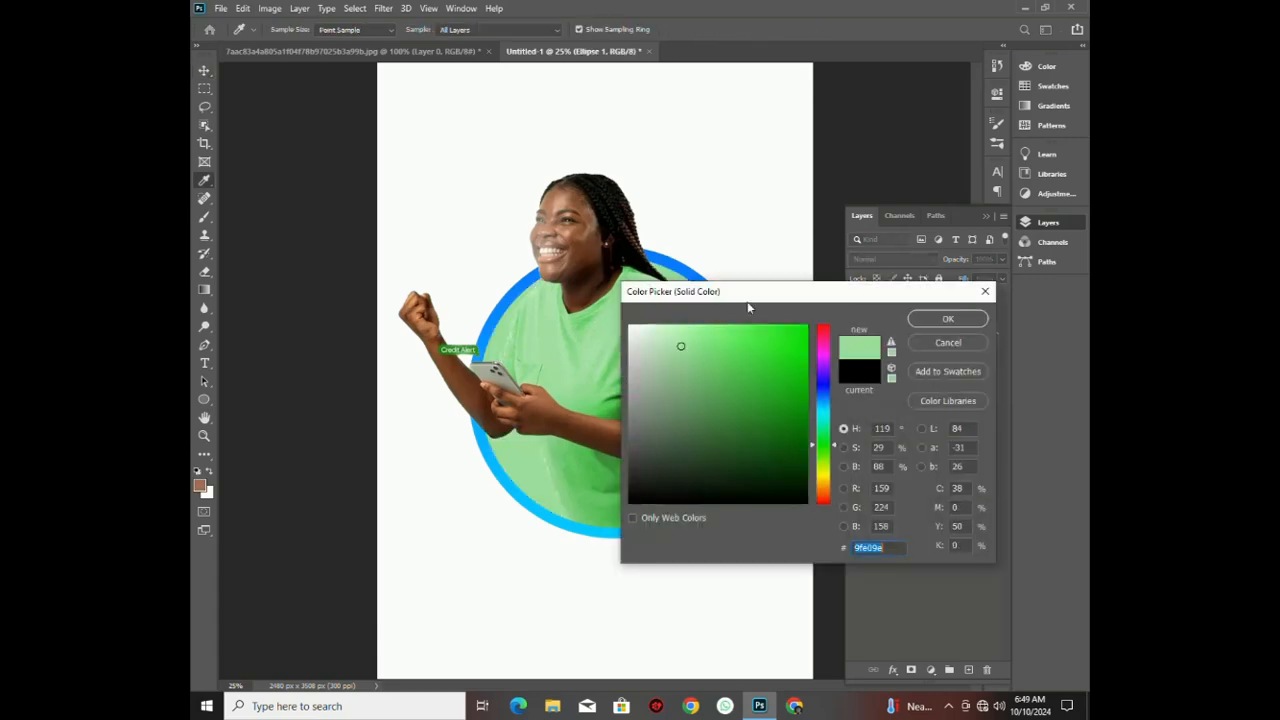
pyautogui.moveTo(835, 295); pyautogui.dragTo(871, 500)
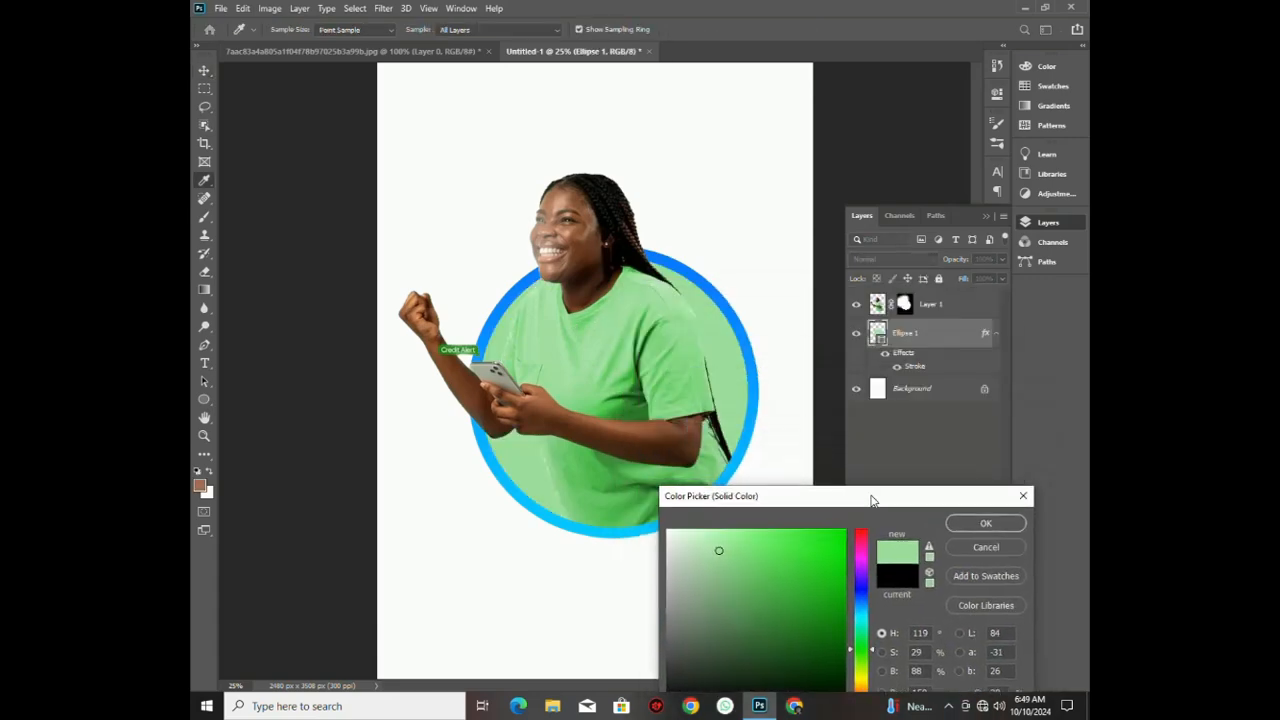
pyautogui.click(621, 225)
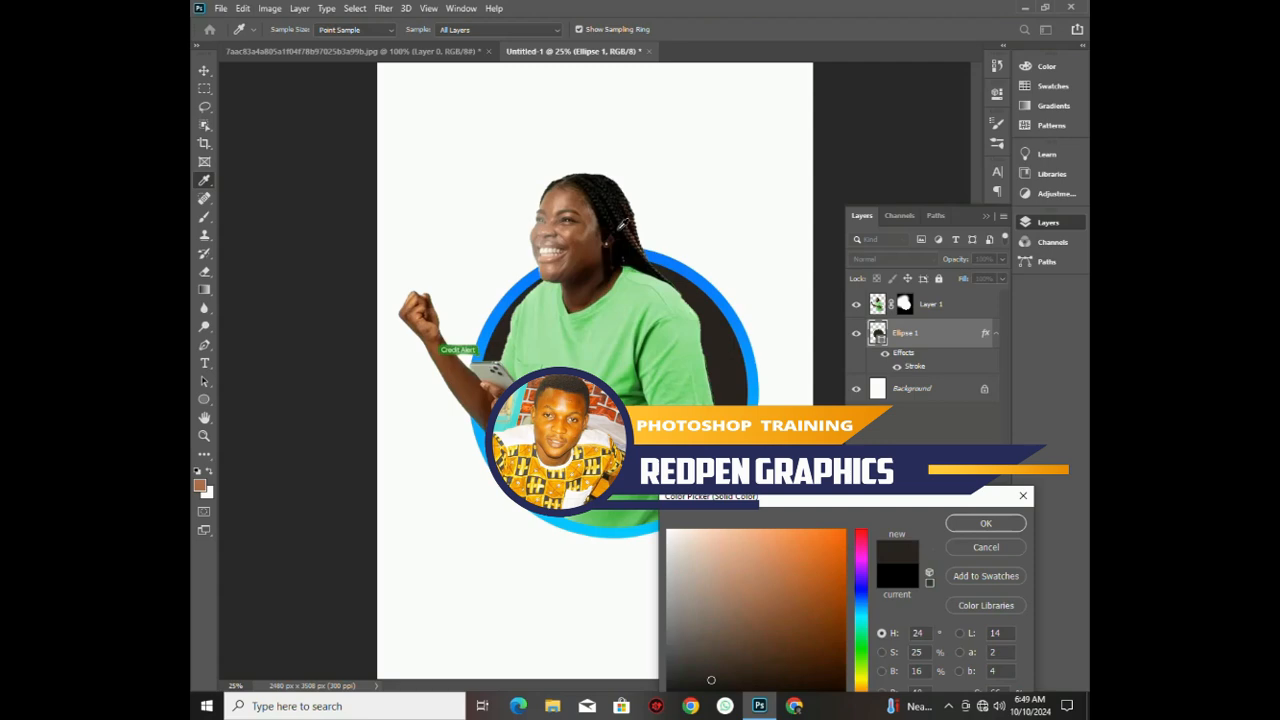
pyautogui.click(621, 209)
pyautogui.click(578, 260)
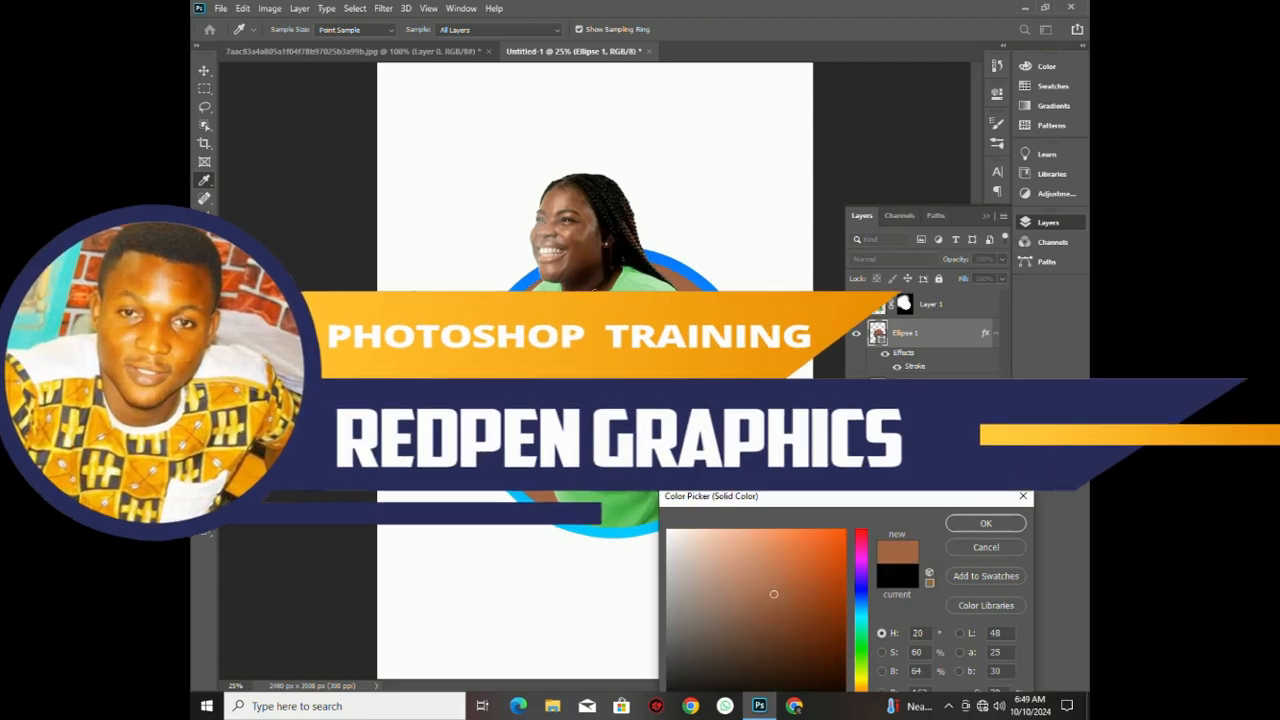
pyautogui.click(590, 301)
pyautogui.click(580, 343)
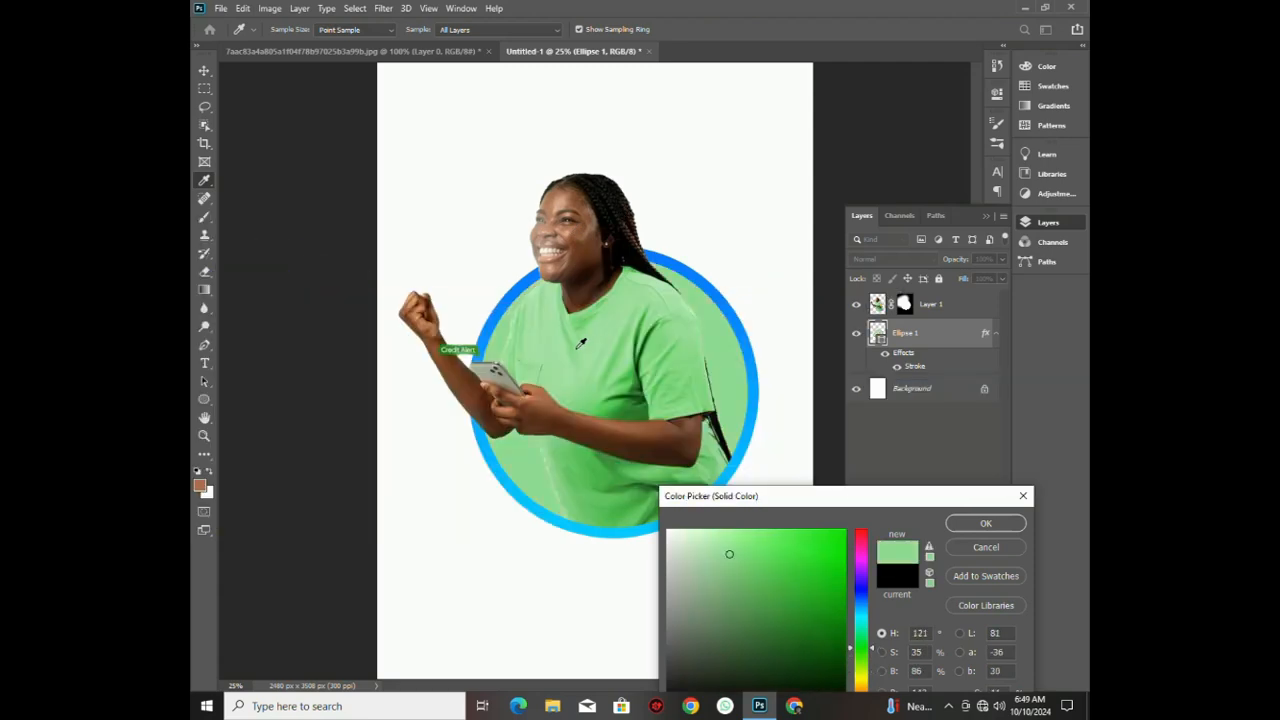
pyautogui.click(966, 531)
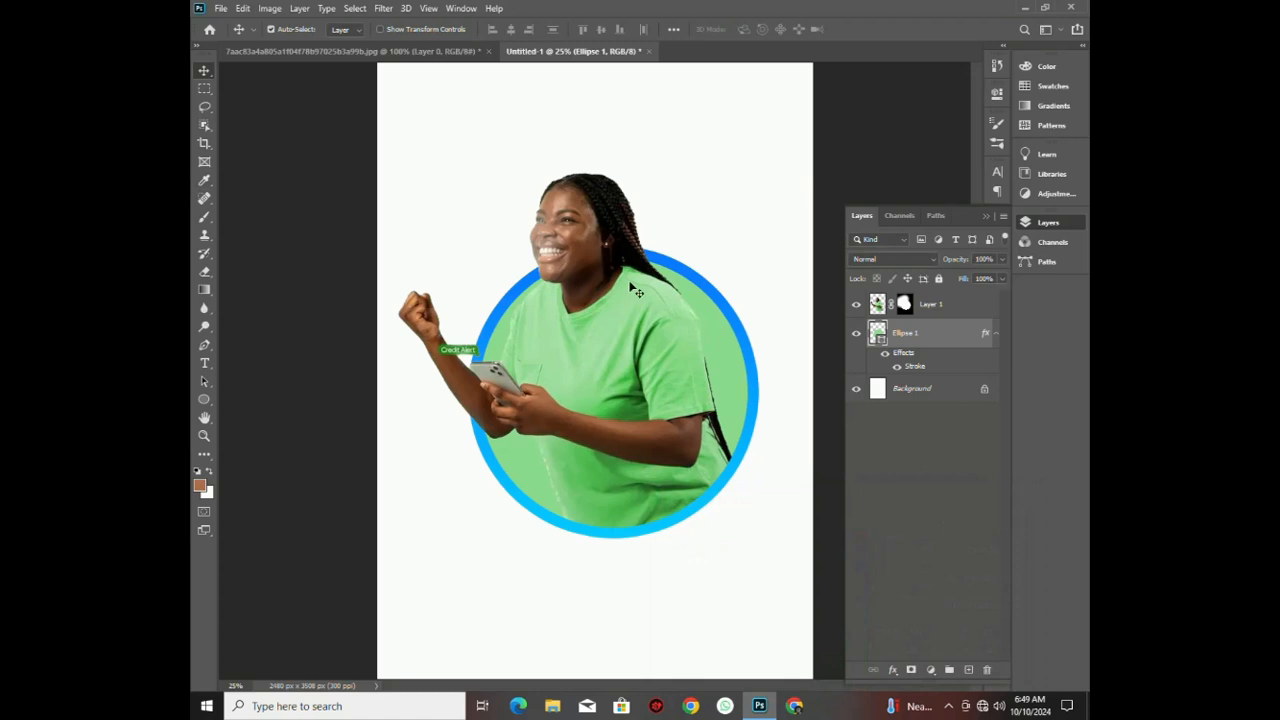
pyautogui.press('v')
pyautogui.hotkey('ctrl', '-')
pyautogui.hotkey('ctrl', '+')
pyautogui.hotkey('ctrl', '+')
pyautogui.hotkey('ctrl', '-')
pyautogui.hotkey('ctrl', '-')
pyautogui.hotkey('ctrl', '+')
pyautogui.hotkey('ctrl', '+')
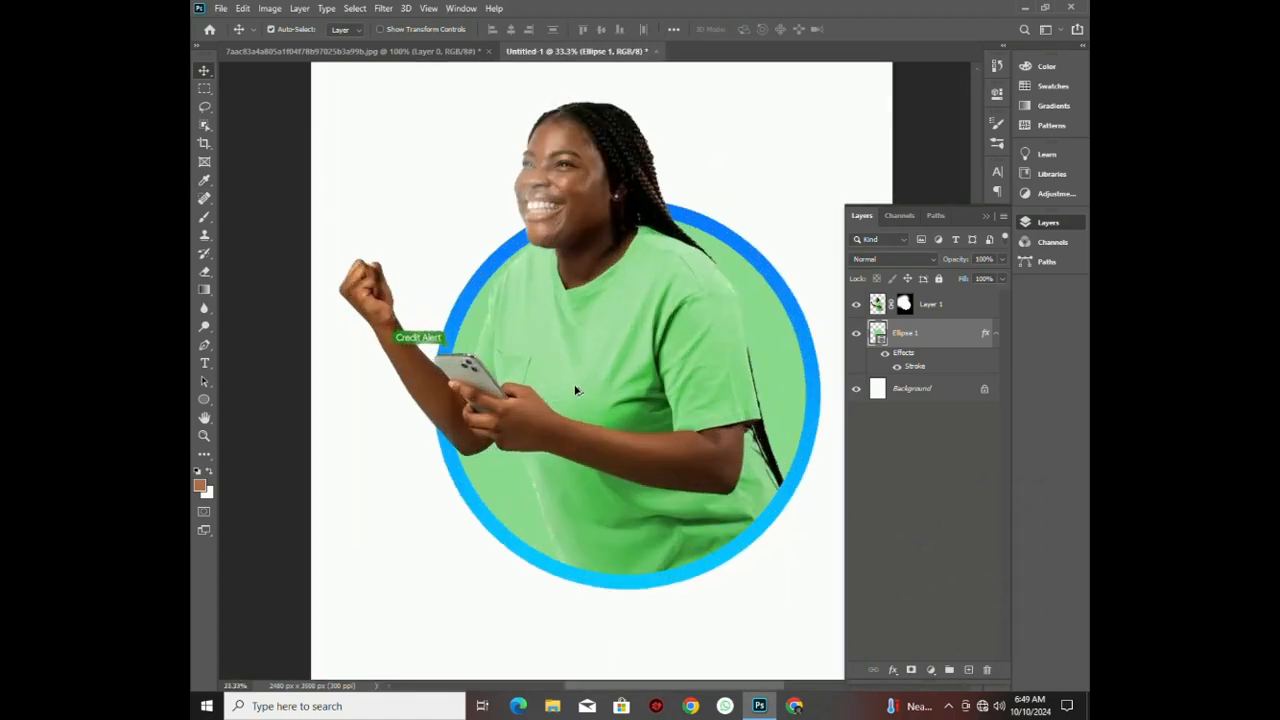
pyautogui.hotkey('ctrl', '-')
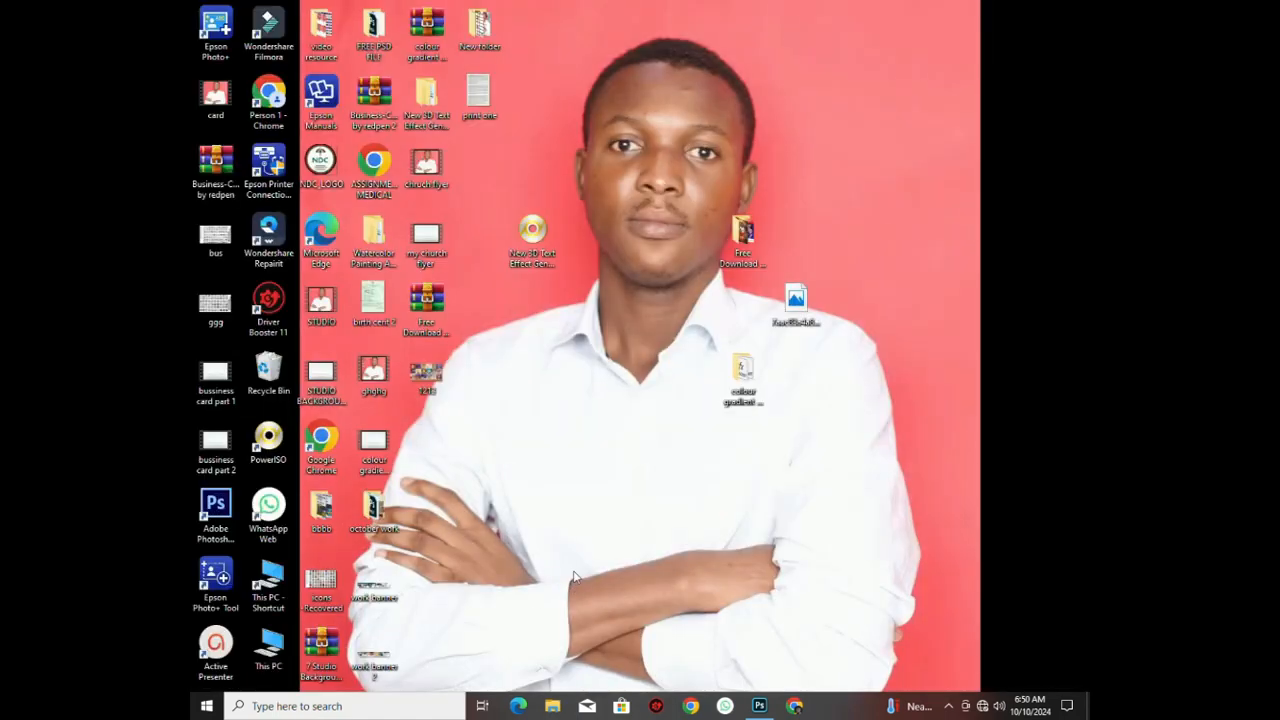
# - Switch back to Photoshop and add the horizontal text "redpen" below the circle
pyautogui.click(759, 706)
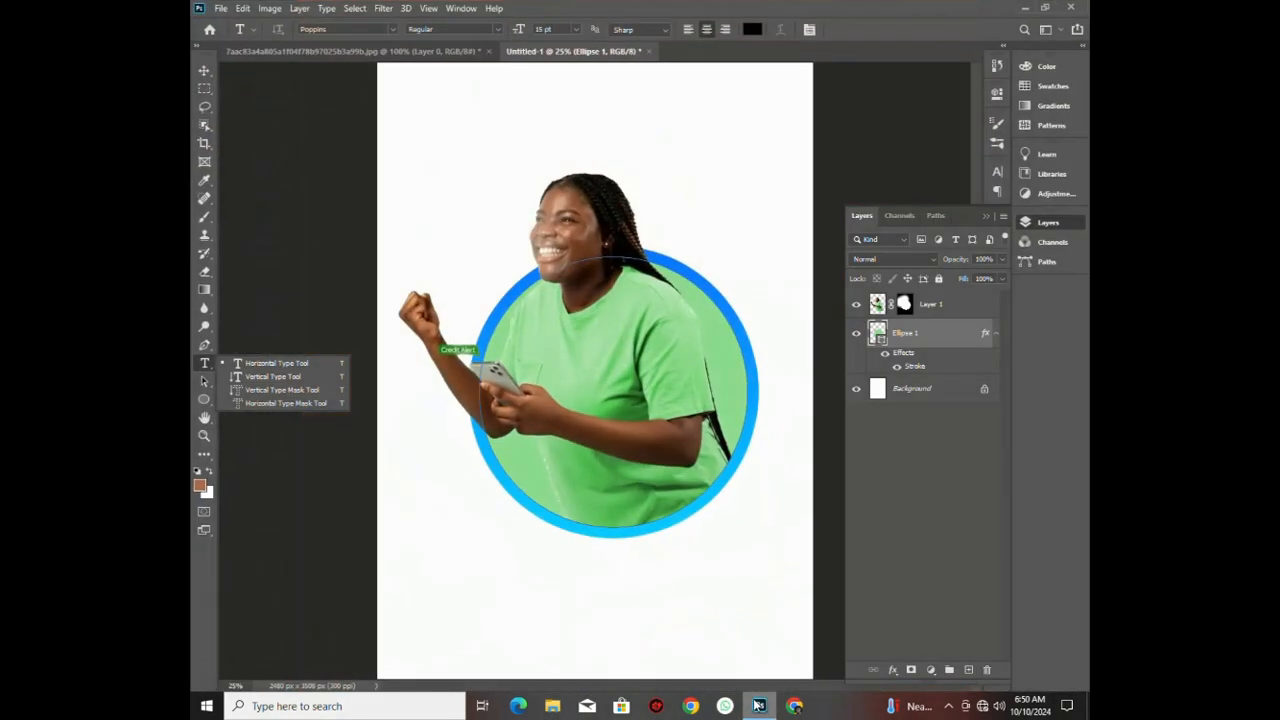
pyautogui.click(543, 635)
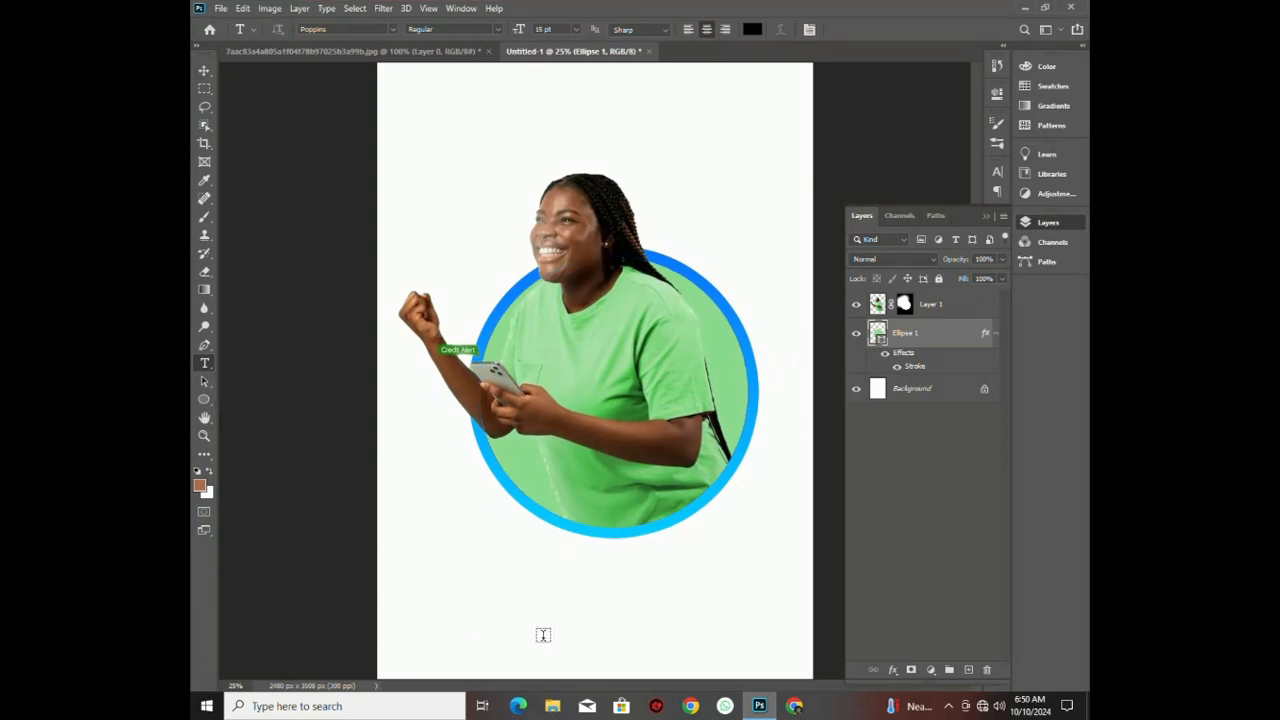
pyautogui.moveTo(575, 656); pyautogui.dragTo(585, 637)
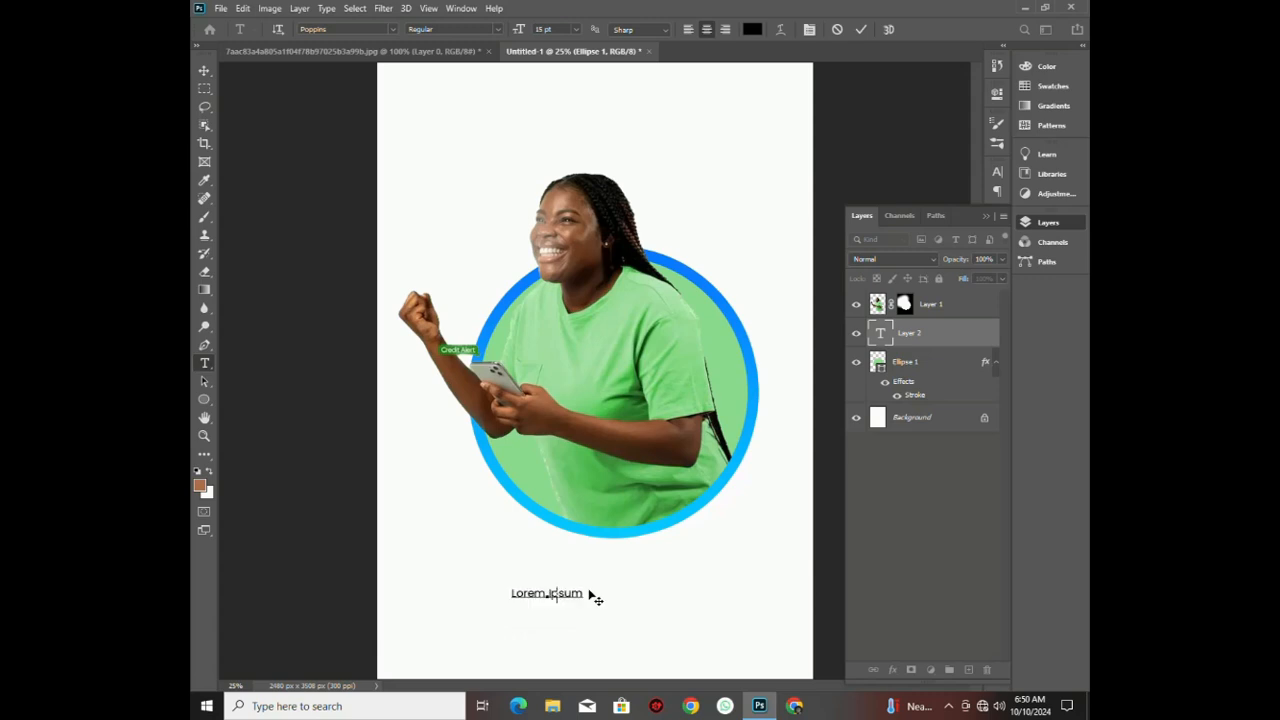
pyautogui.write('redpen')
# - Set the redpen text in the Pavelt font at about 85 pt and centre it just under the circle
pyautogui.hotkey('ctrl', 'a')
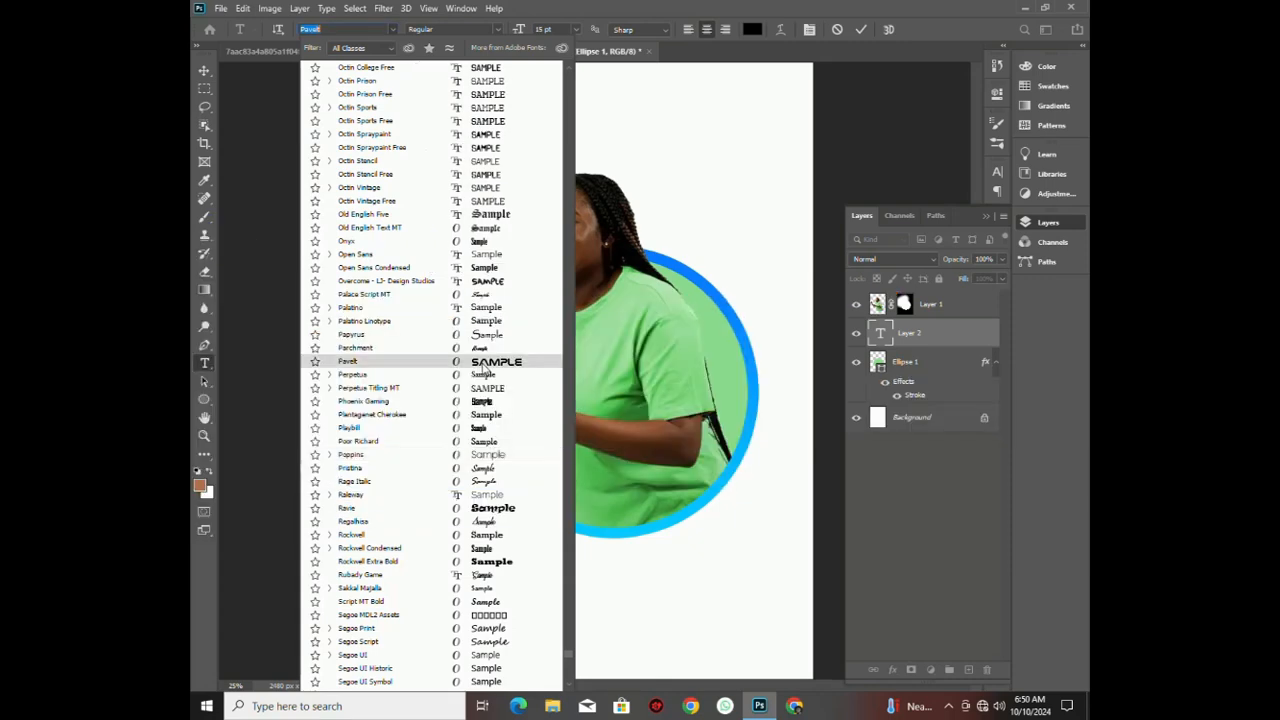
pyautogui.click(485, 363)
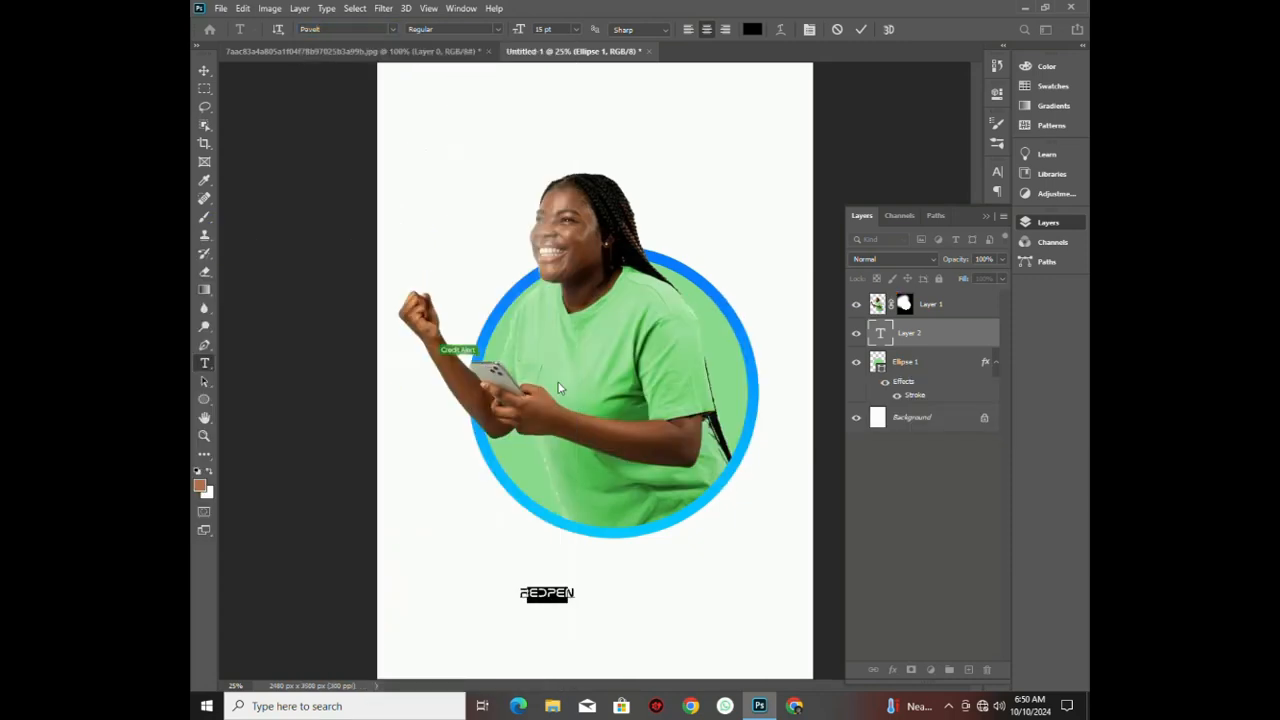
pyautogui.moveTo(519, 31); pyautogui.dragTo(560, 486)
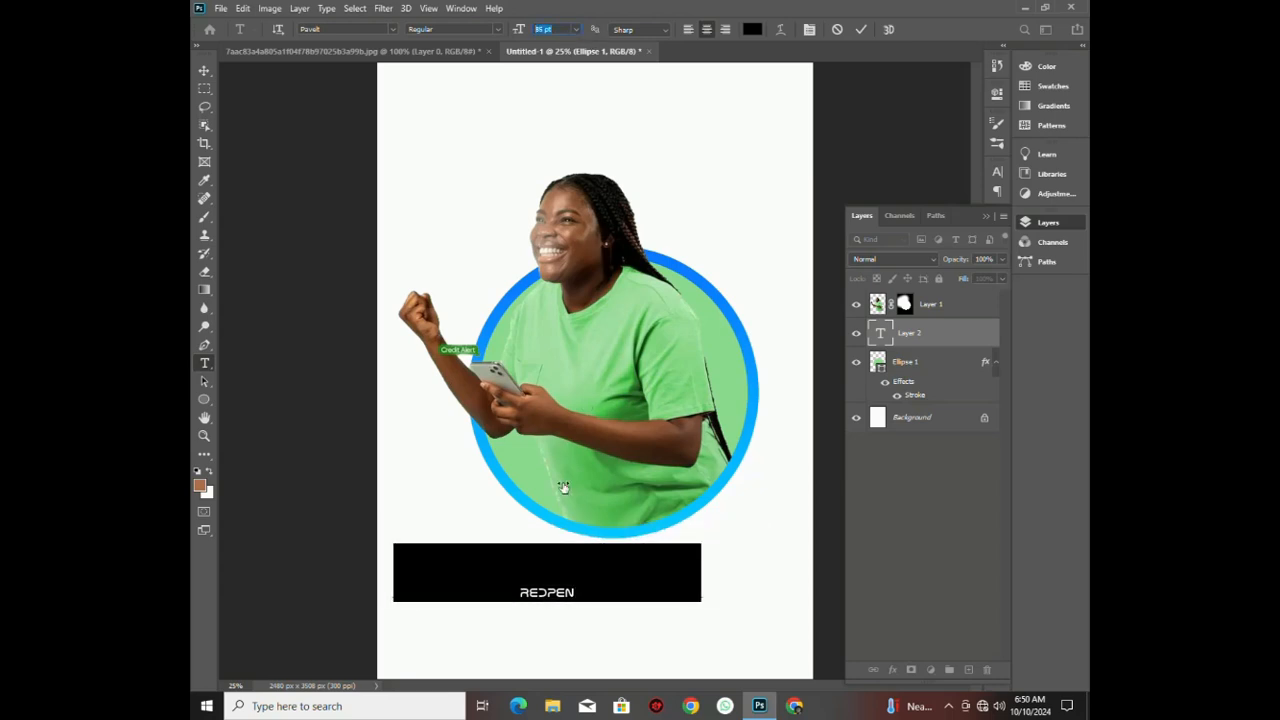
pyautogui.click(572, 574)
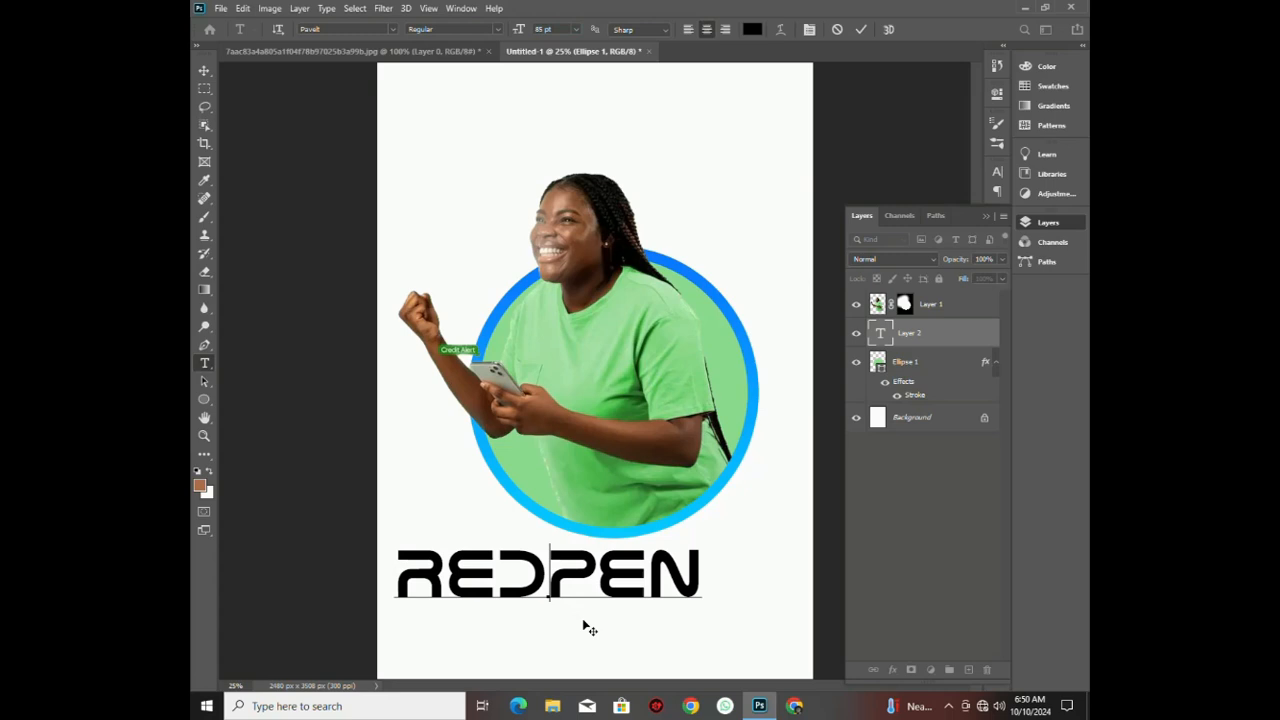
pyautogui.moveTo(585, 624); pyautogui.dragTo(634, 621)
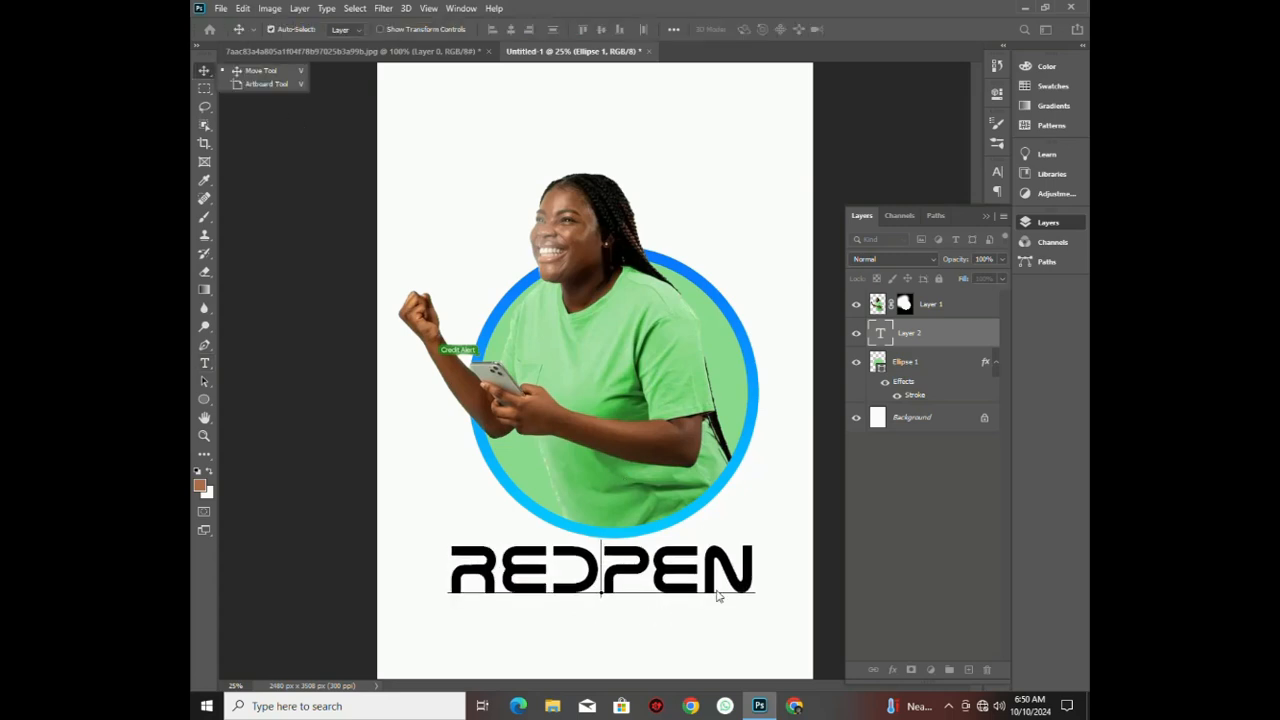
pyautogui.click(204, 71)
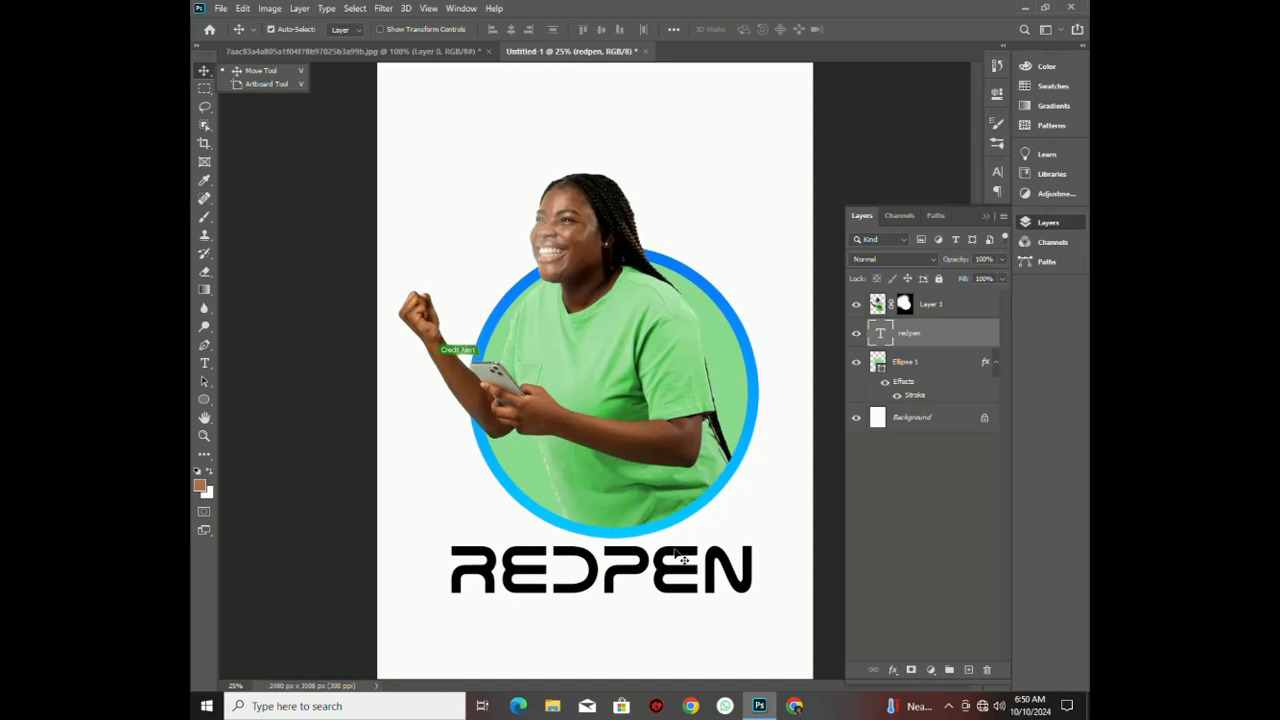
# - Add a linear Gradient Fill layer above the Background using the teal-to-mint "Chitty Chitty Bang Bang" preset
pyautogui.click(942, 423)
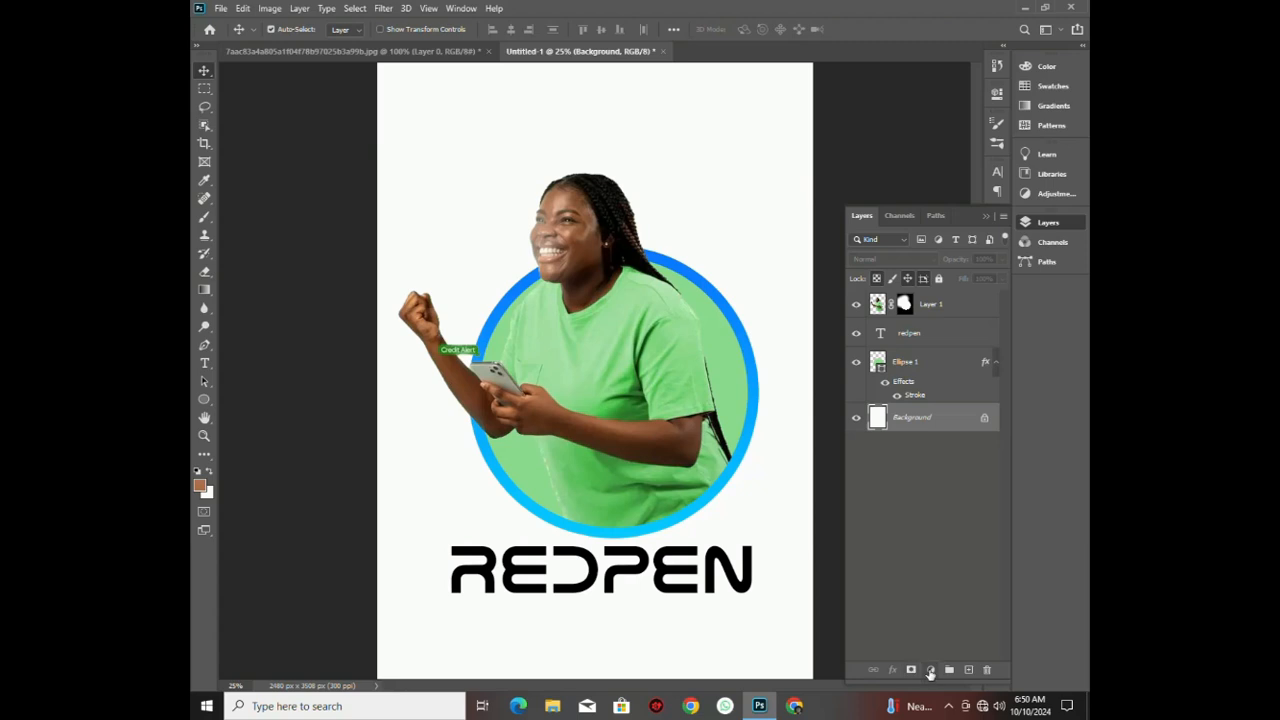
pyautogui.click(930, 670)
pyautogui.click(953, 435)
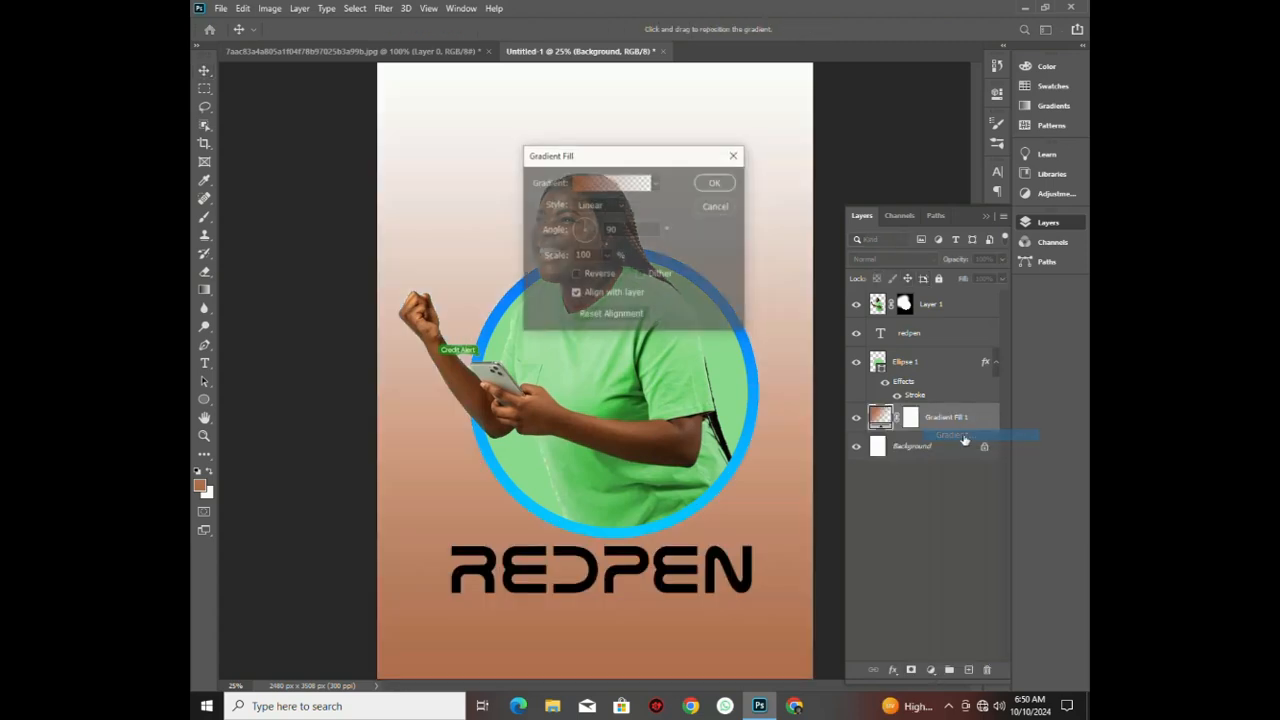
pyautogui.click(624, 184)
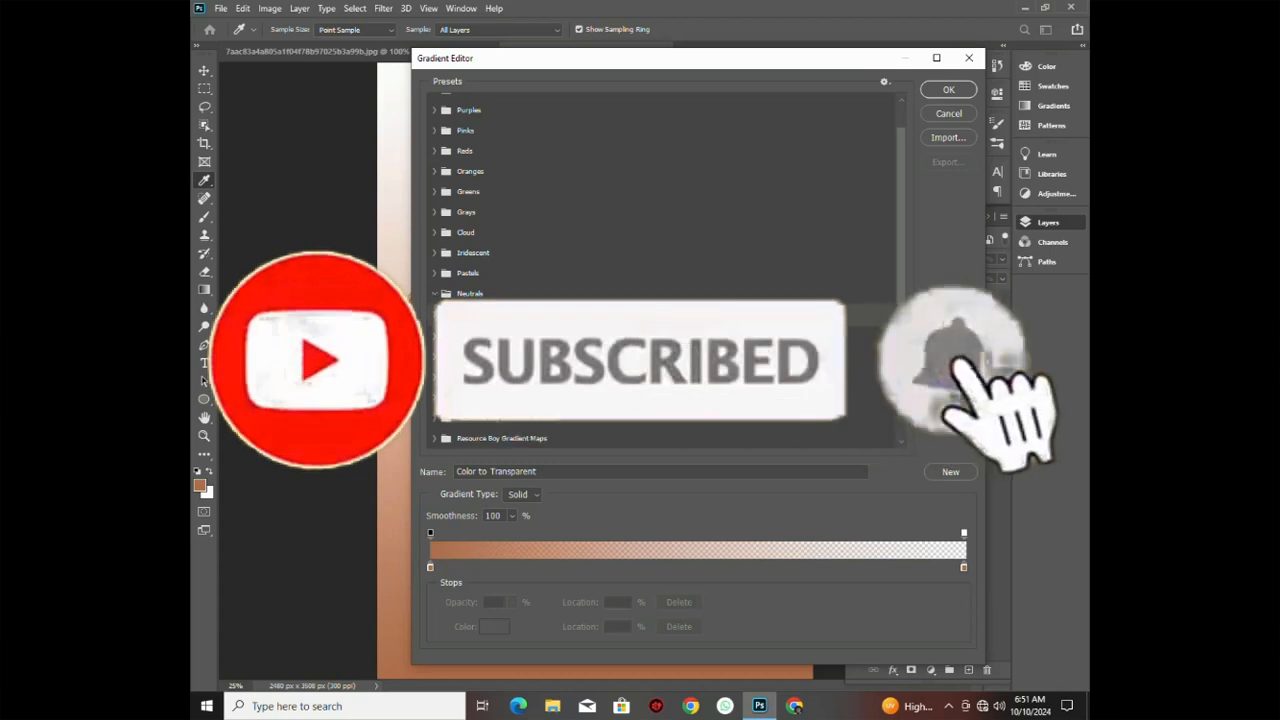
pyautogui.click(432, 293)
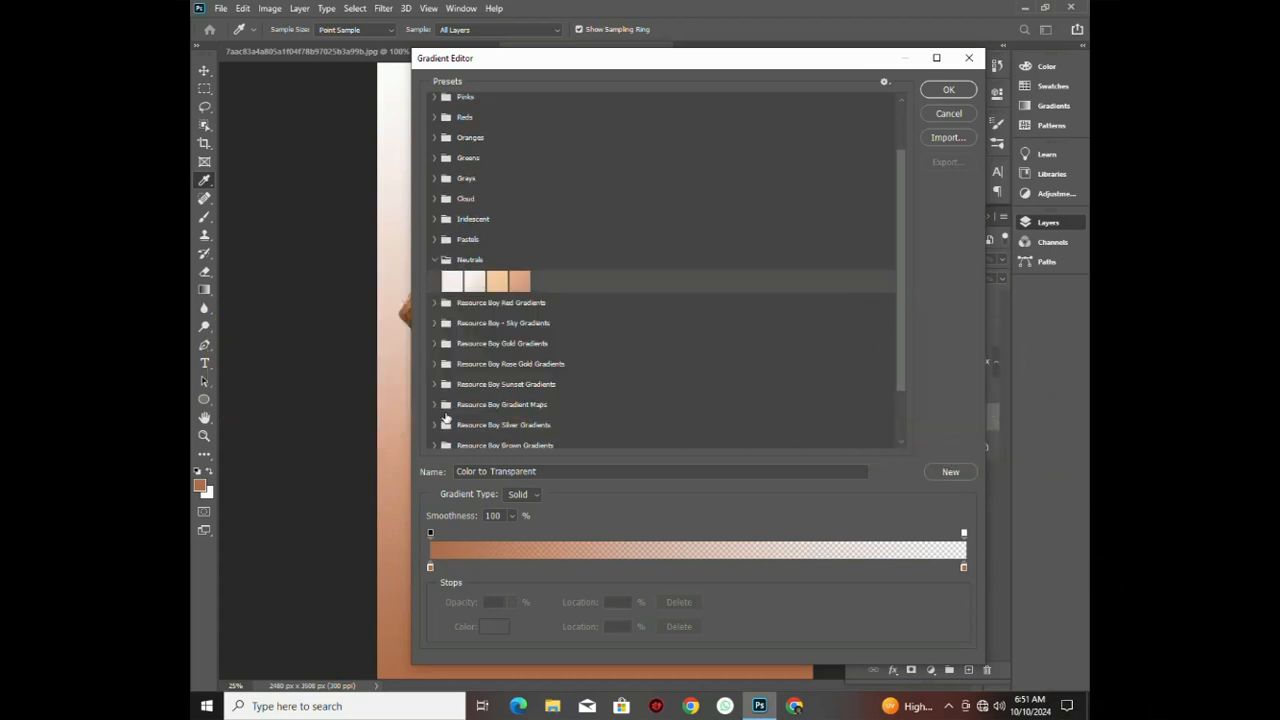
pyautogui.scroll(-1, 481, 413)
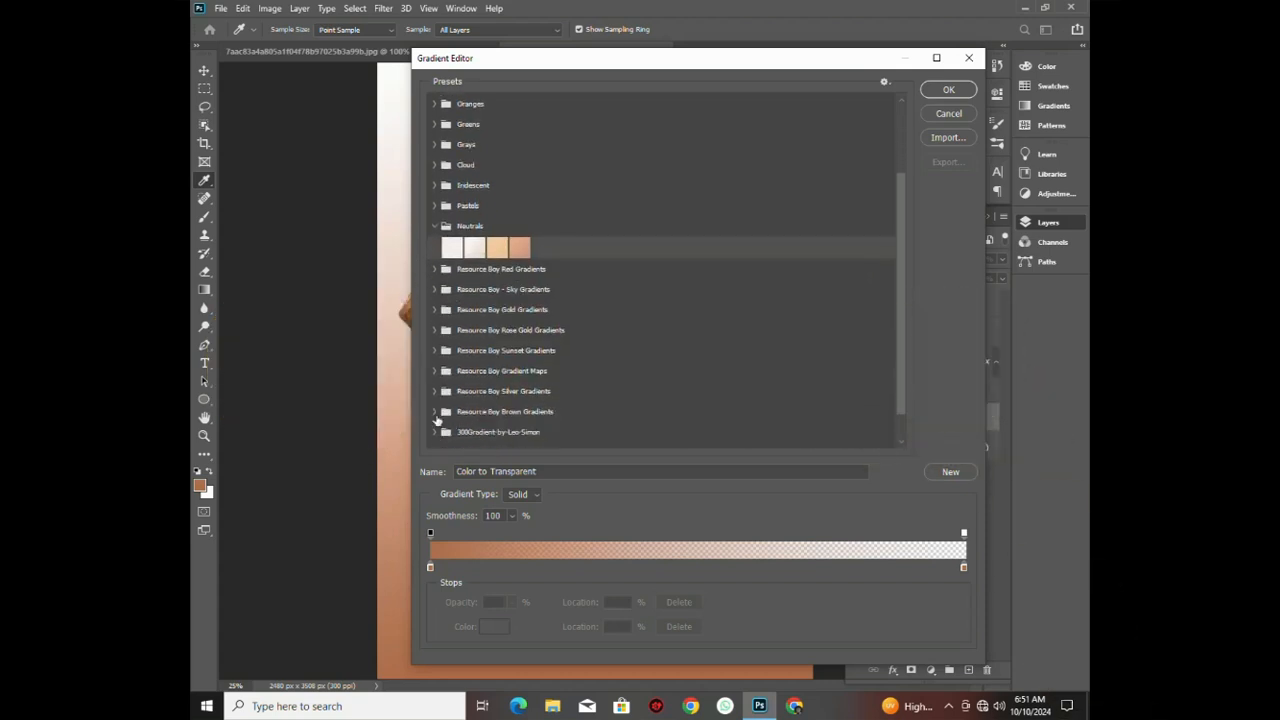
pyautogui.click(435, 433)
pyautogui.scroll(-3, 668, 395)
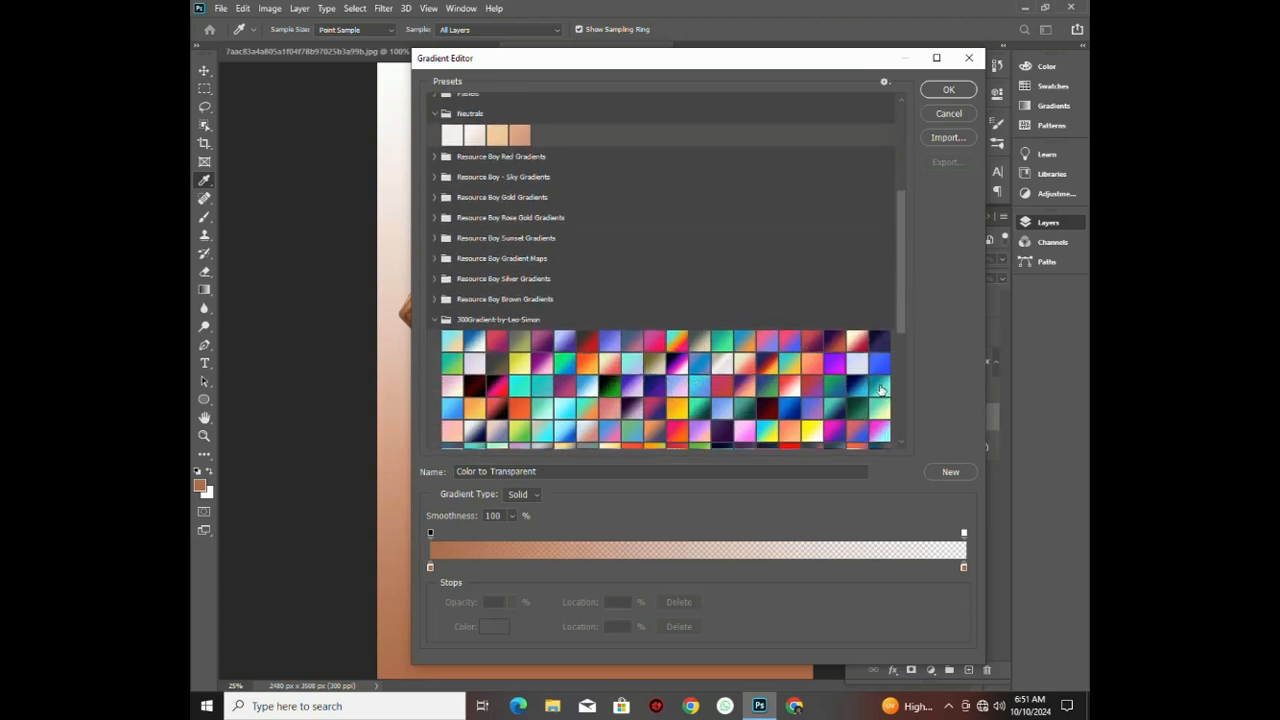
pyautogui.click(880, 389)
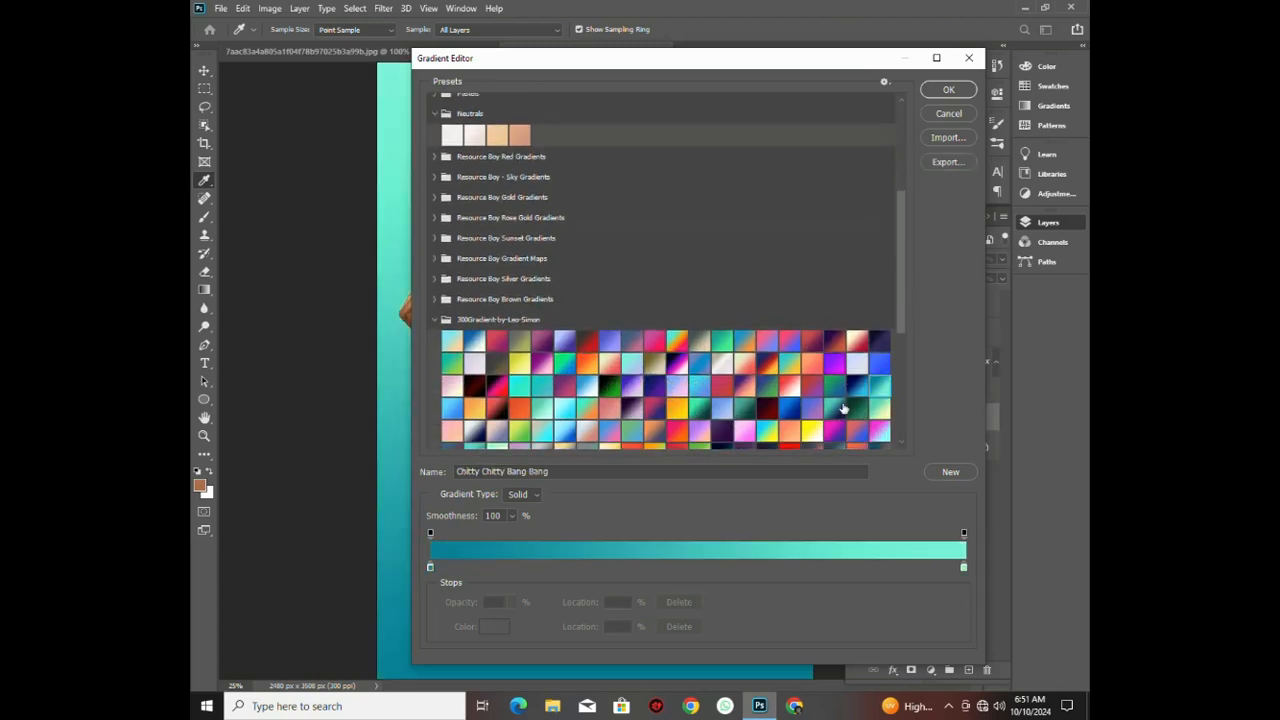
pyautogui.click(958, 91)
pyautogui.click(716, 182)
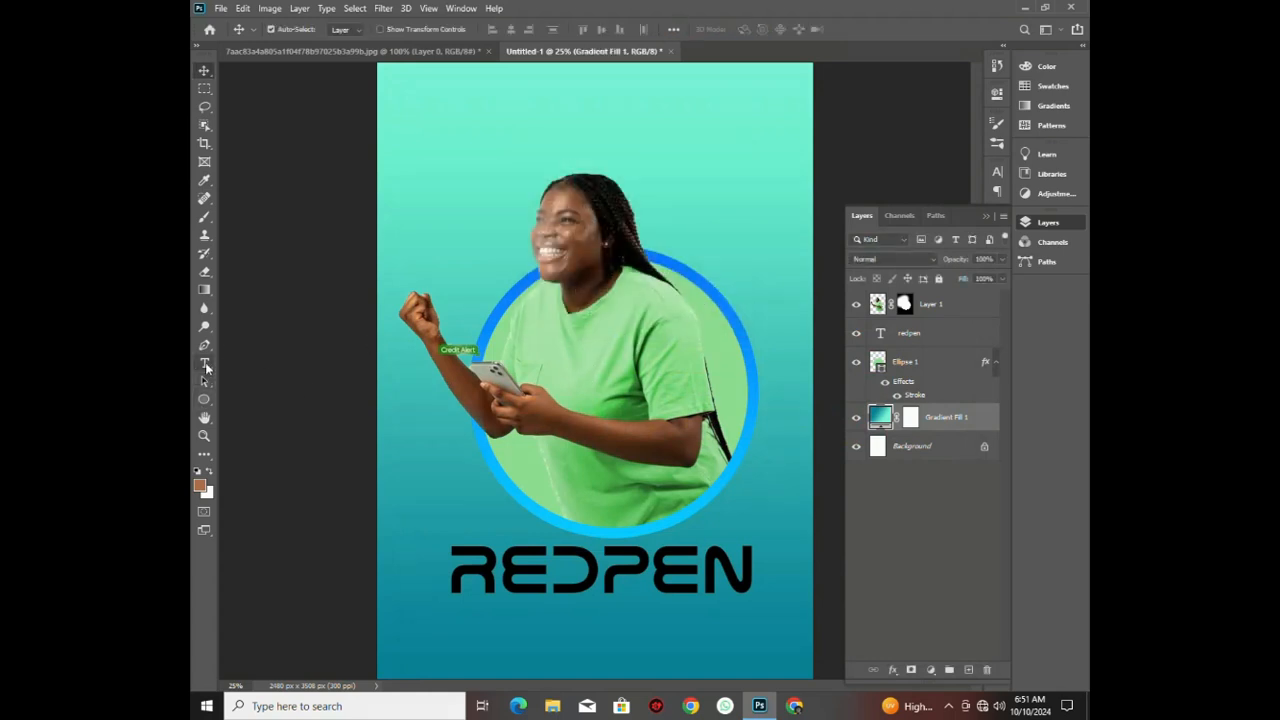
# - Select the whole redpen text and set its colour to white
pyautogui.click(204, 363)
pyautogui.click(614, 575)
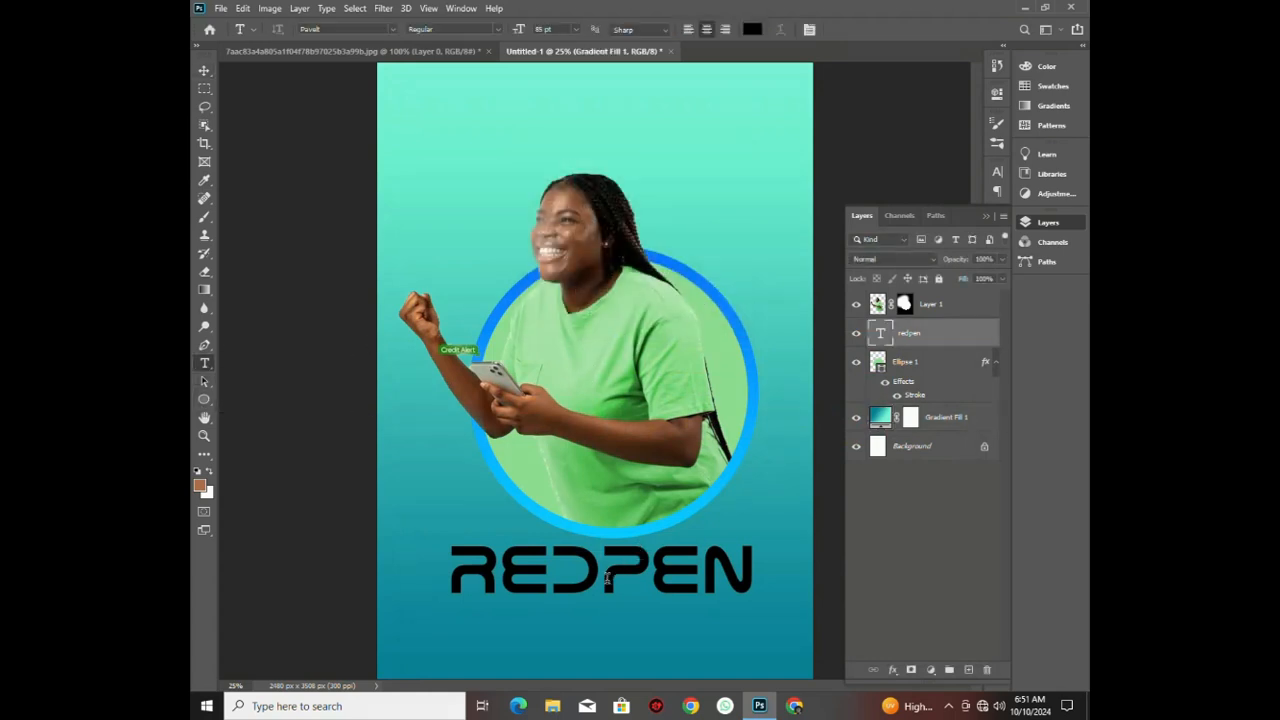
pyautogui.doubleClick(600, 573)
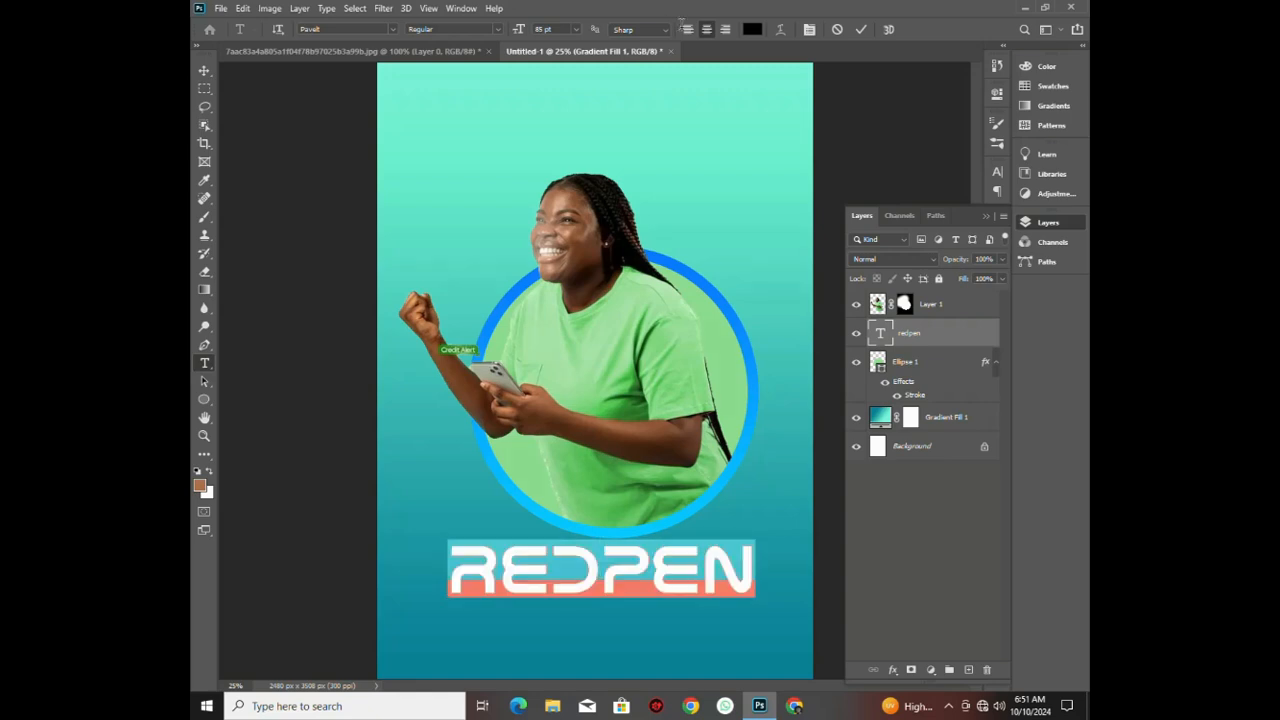
pyautogui.click(750, 29)
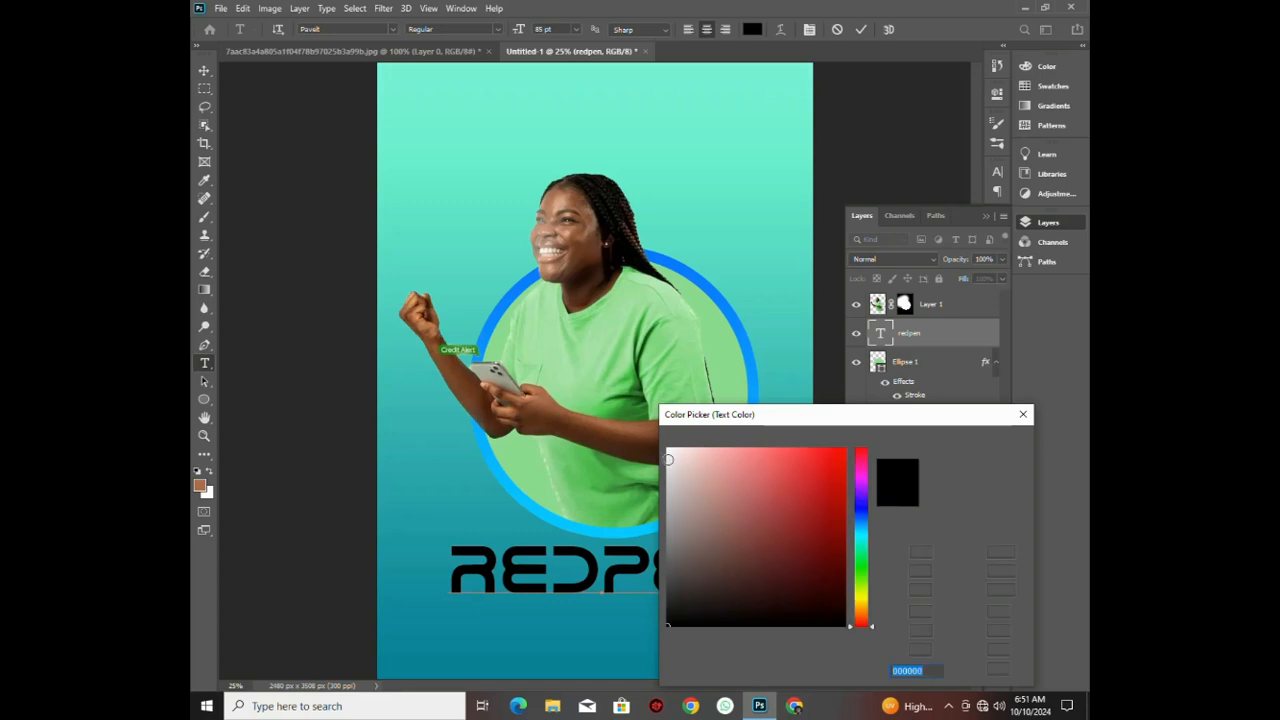
pyautogui.click(669, 455)
pyautogui.click(1003, 443)
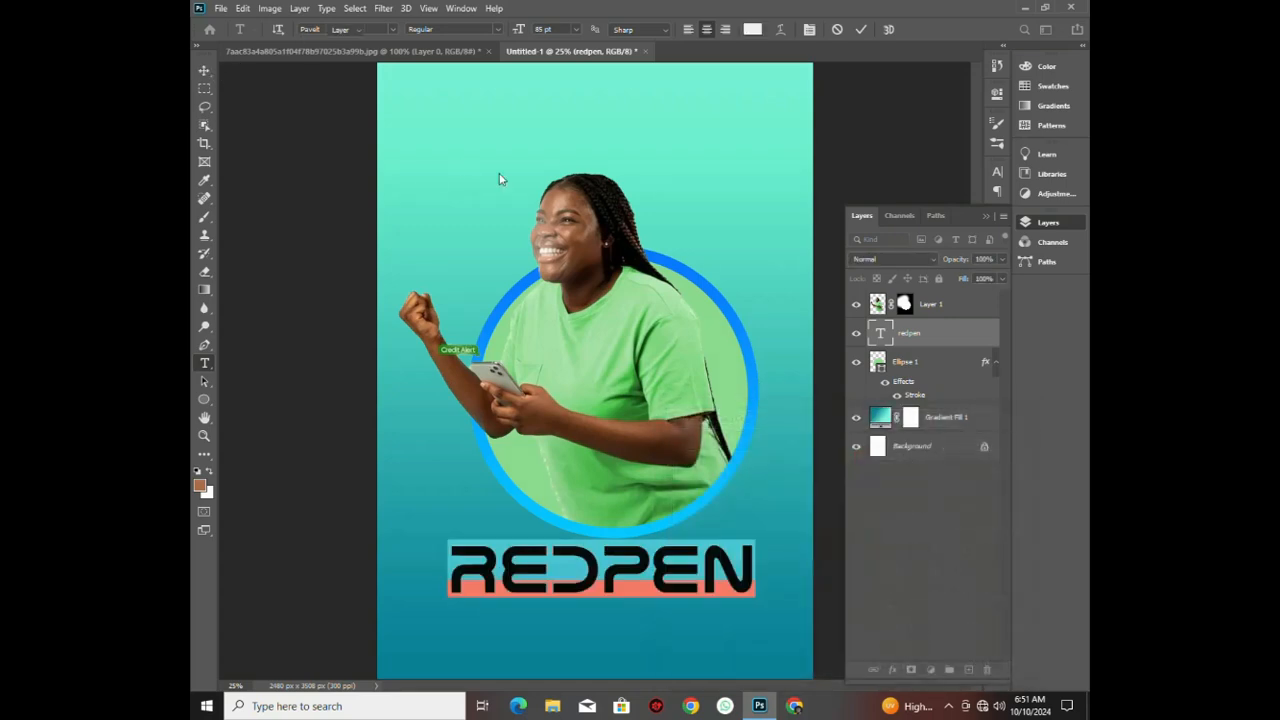
# - Commit the white redpen text and make the gradient fill the active layer
pyautogui.click(204, 70)
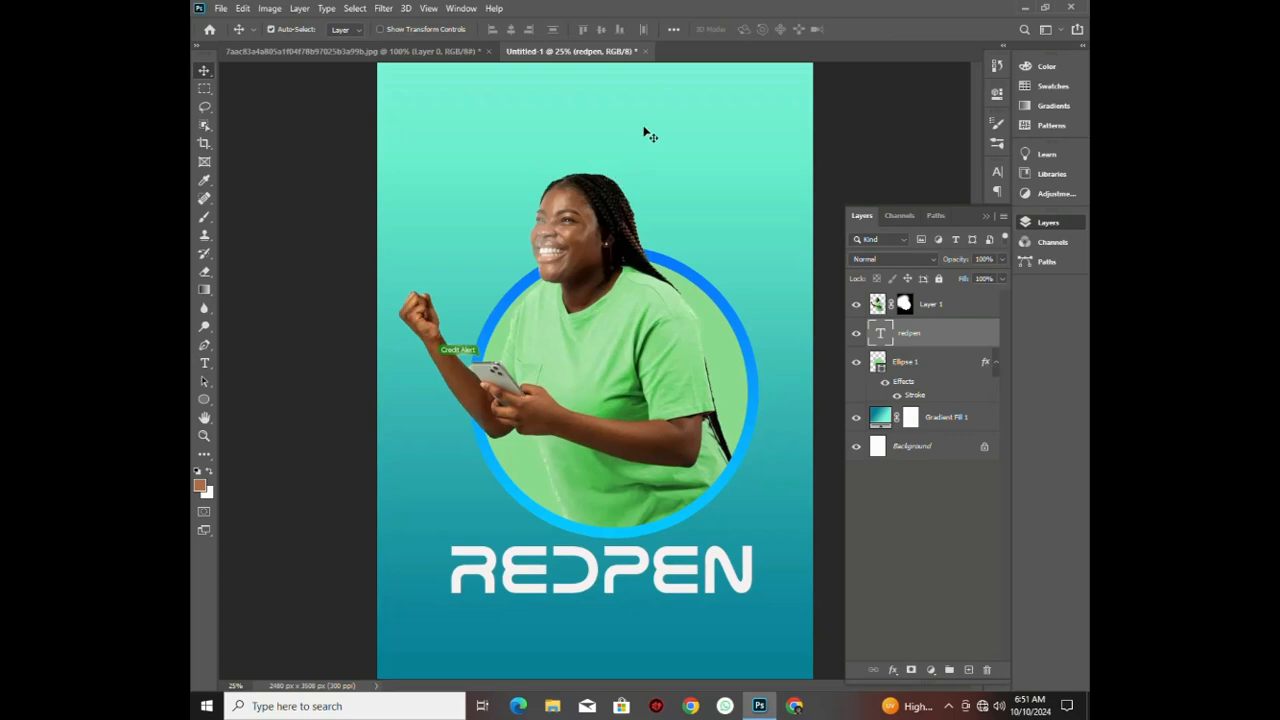
pyautogui.click(651, 567)
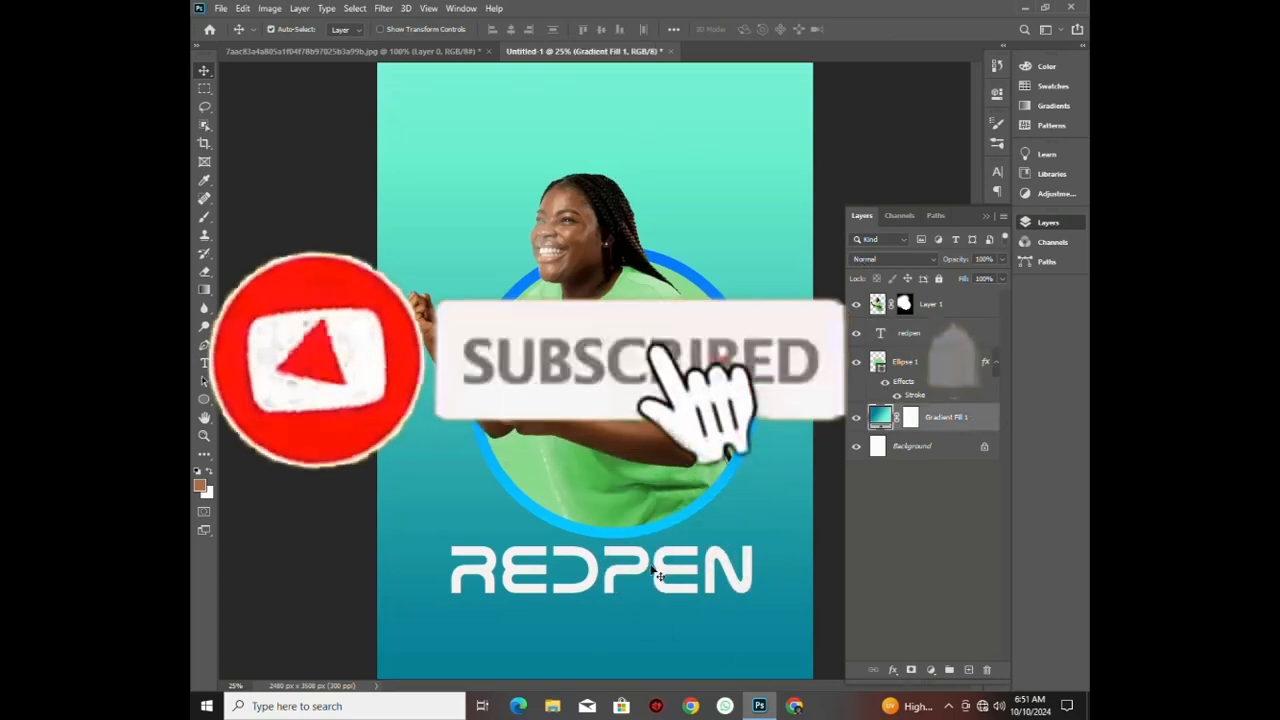
# - Switch to File Explorer and open the "all resourxce" folder on Local Disk (E:)
pyautogui.click(553, 706)
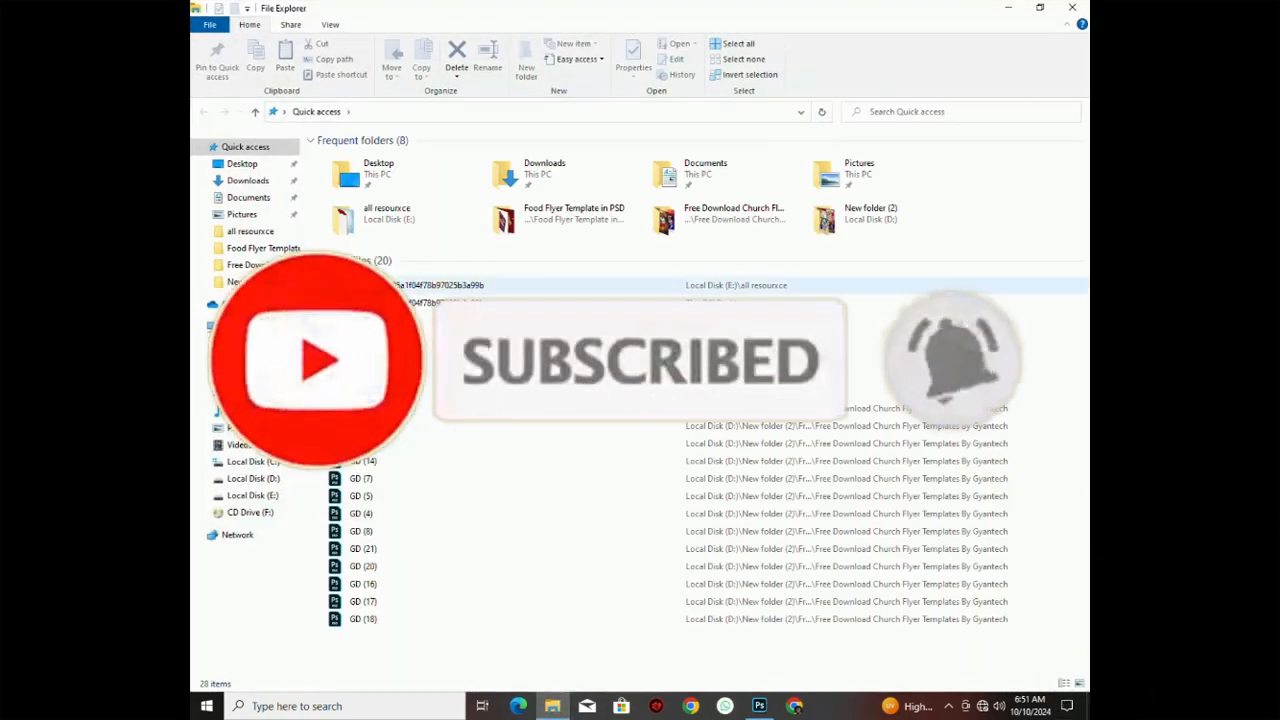
pyautogui.click(236, 326)
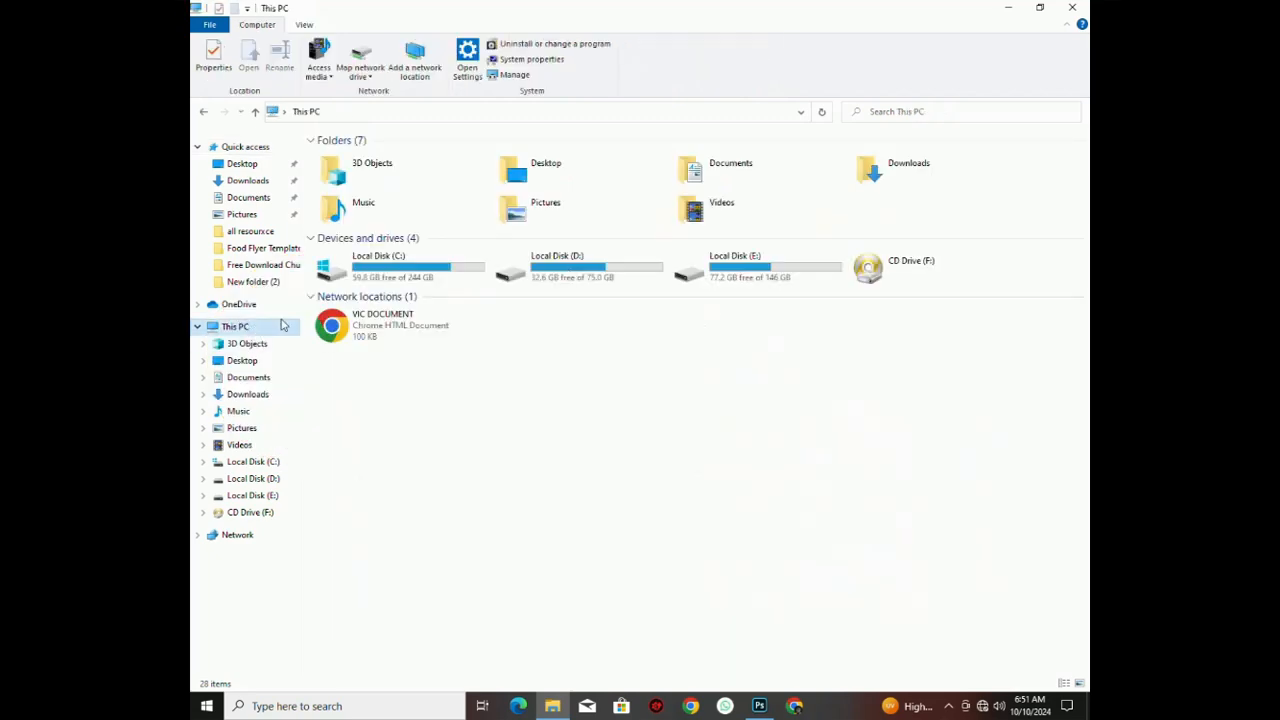
pyautogui.doubleClick(735, 268)
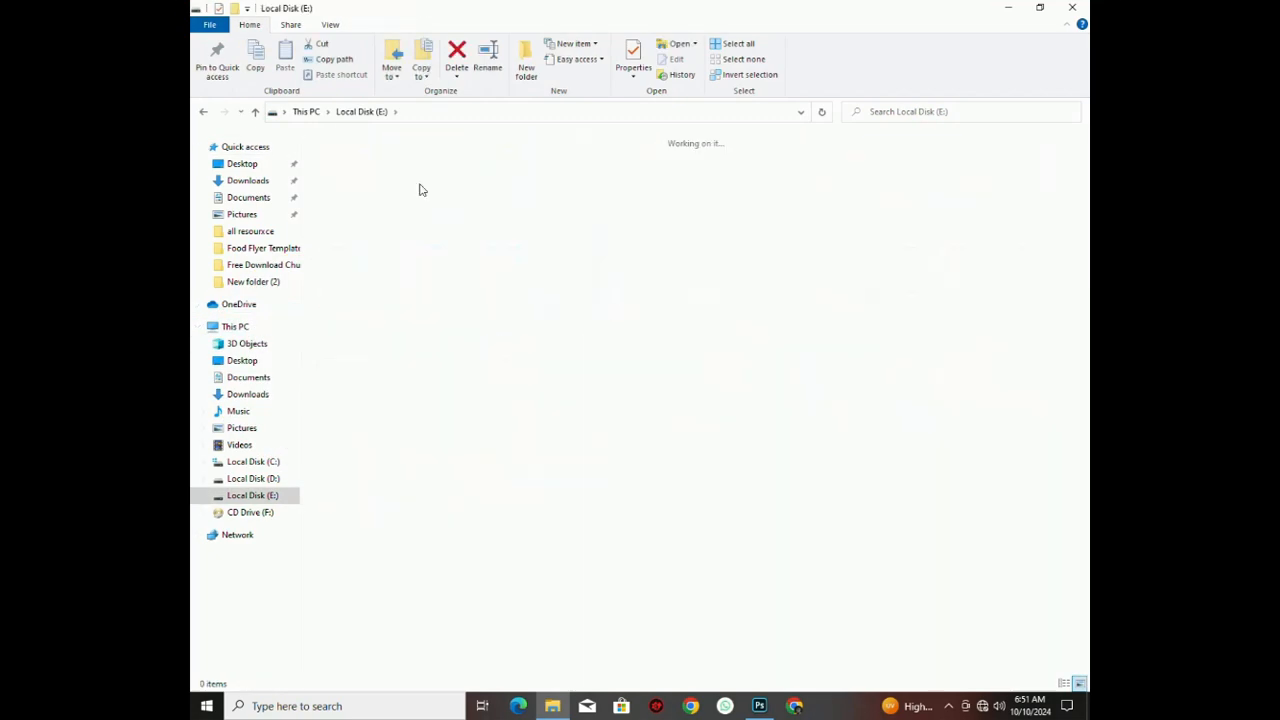
pyautogui.doubleClick(424, 178)
pyautogui.click(203, 111)
pyautogui.click(341, 172)
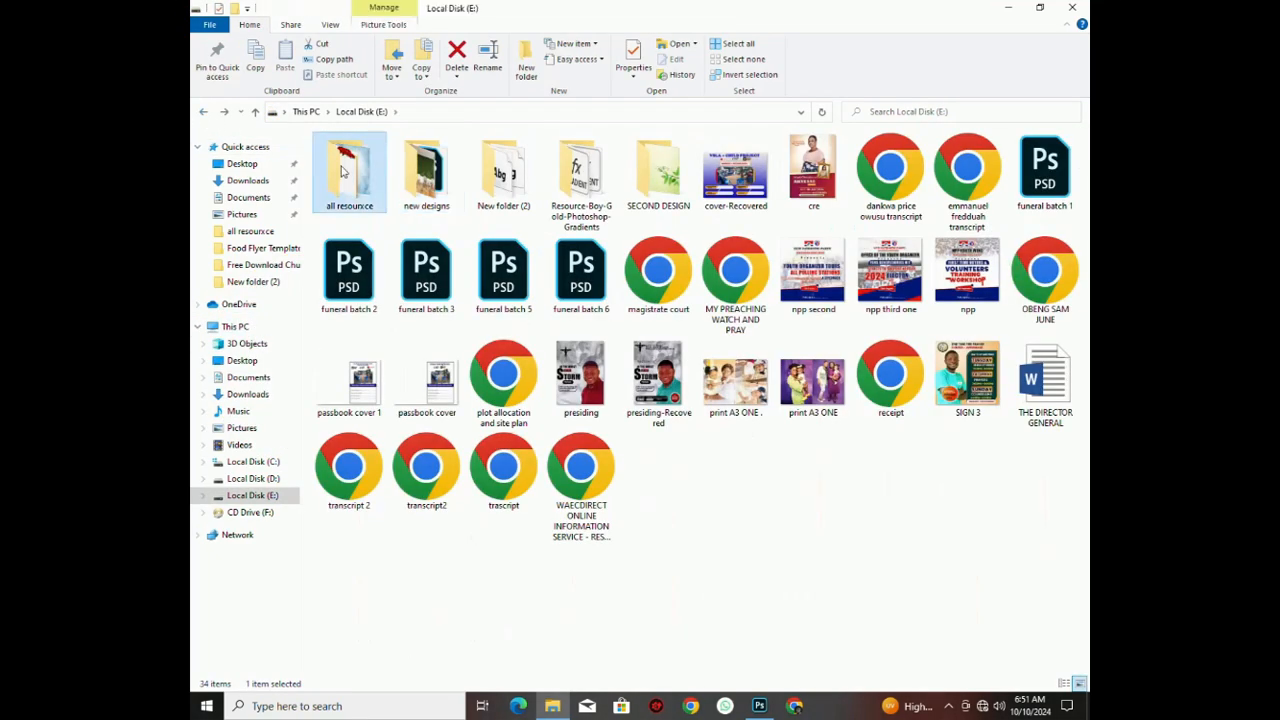
pyautogui.doubleClick(341, 172)
# - Place the white-and-grey swirl pattern image above the gradient fill, scaled to cover the canvas width and moved up past the canvas's upper edge
pyautogui.scroll(-3, 829, 412)
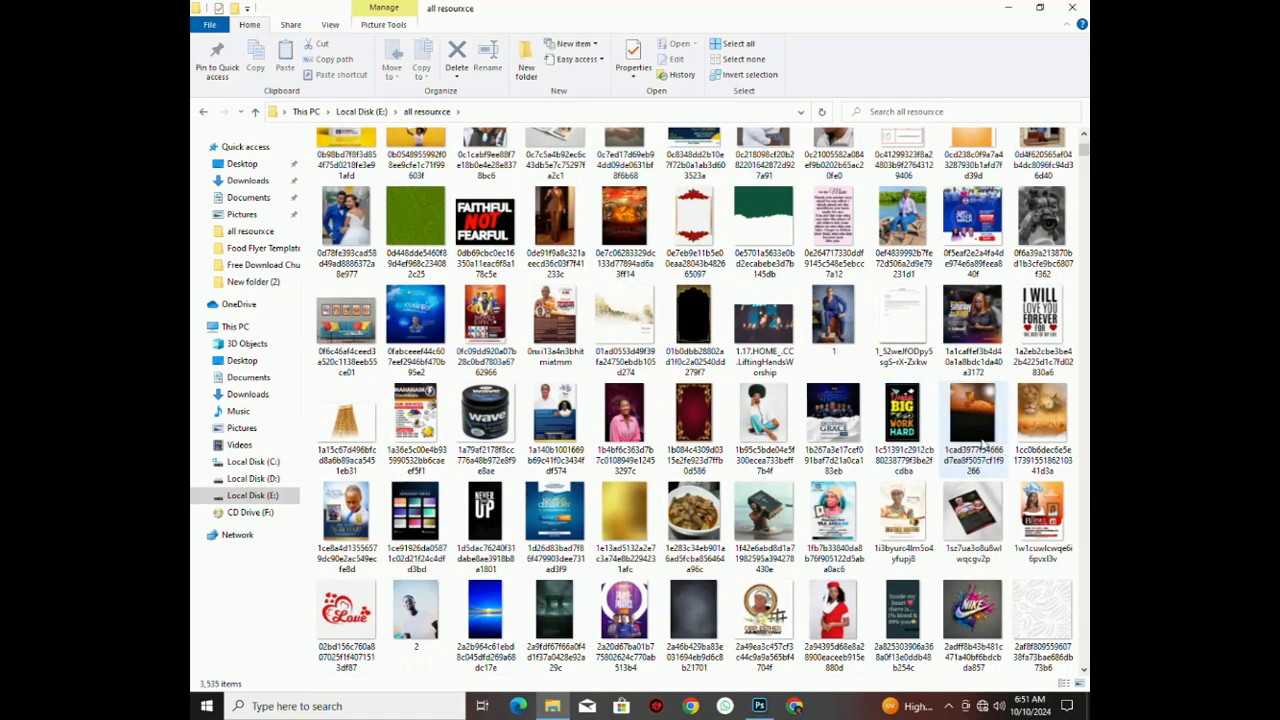
pyautogui.moveTo(1043, 608); pyautogui.dragTo(697, 463)
pyautogui.moveTo(812, 154); pyautogui.dragTo(852, 113)
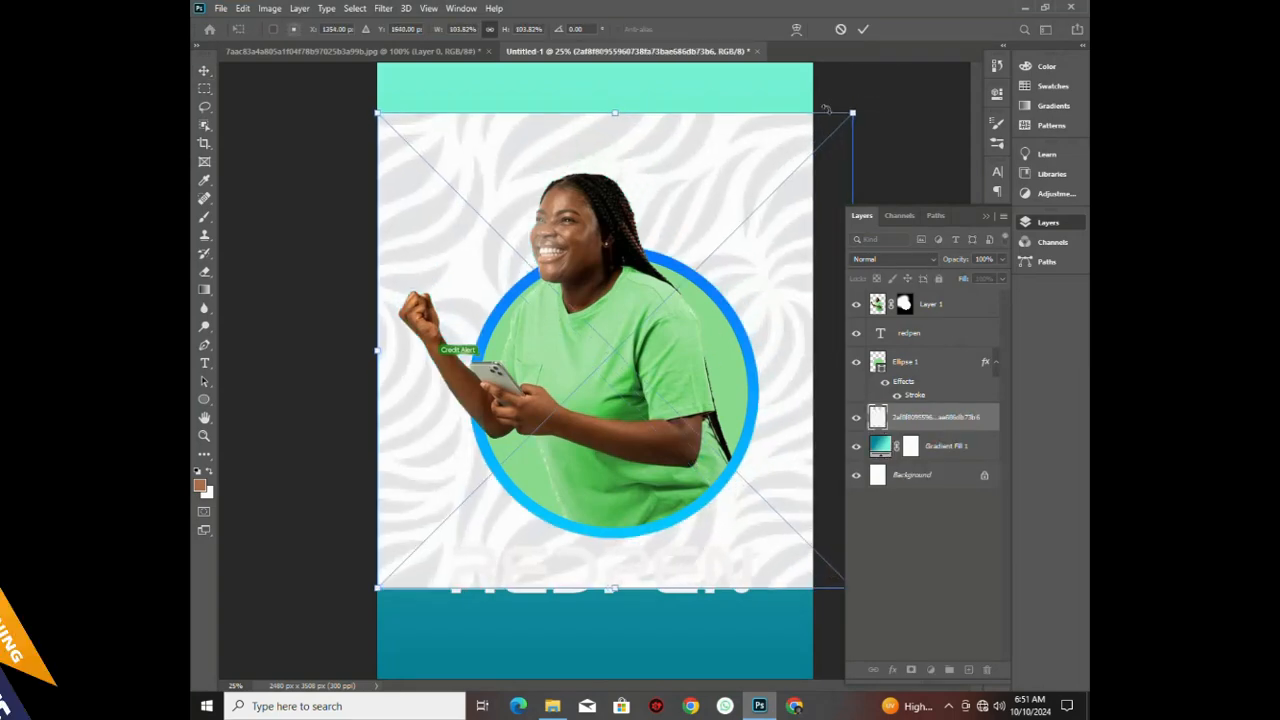
pyautogui.moveTo(697, 165); pyautogui.dragTo(706, 106)
pyautogui.click(864, 30)
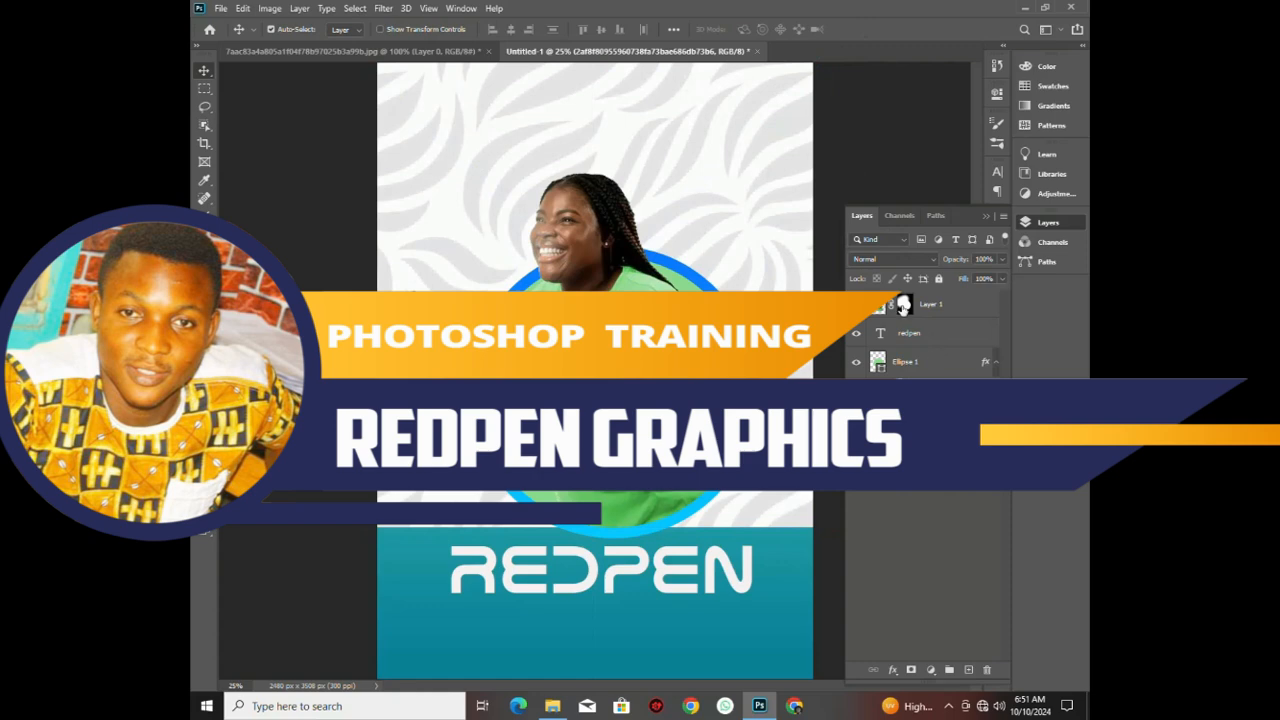
# - Set the pattern layer's blend mode to Color Burn and, rasterizing it, fade out its hard lower edge with the Eraser
pyautogui.click(895, 259)
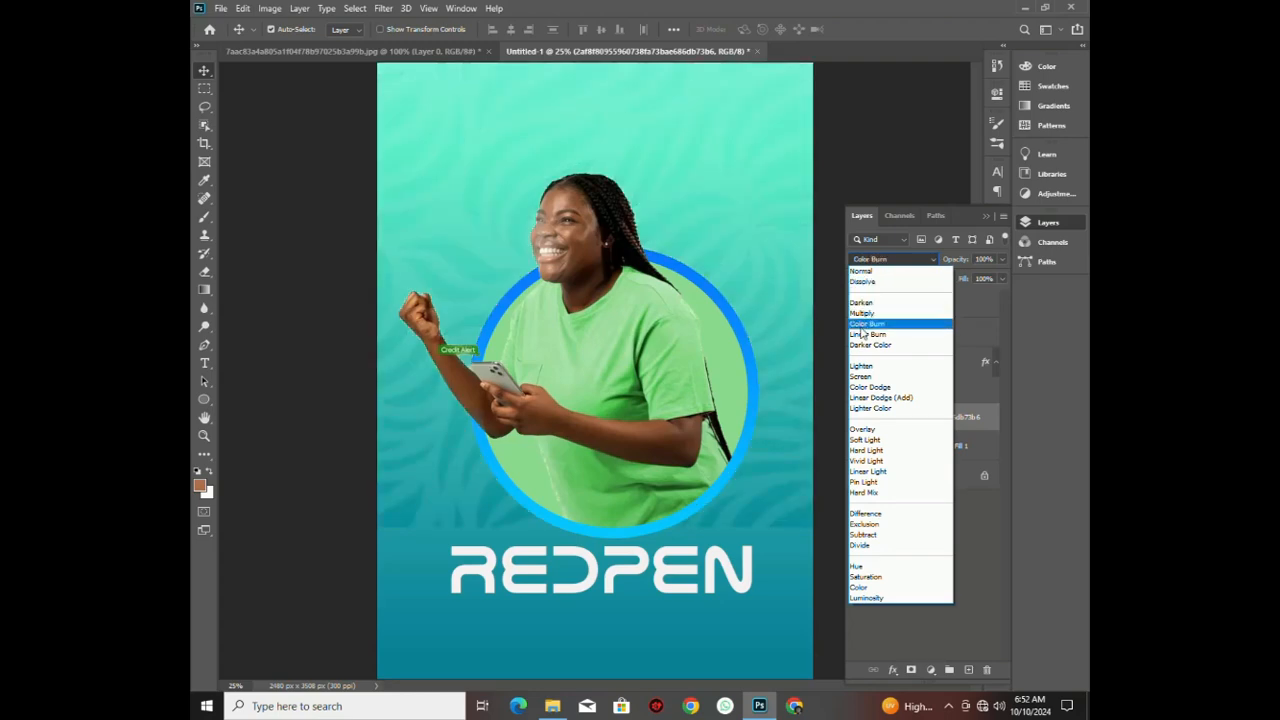
pyautogui.click(866, 324)
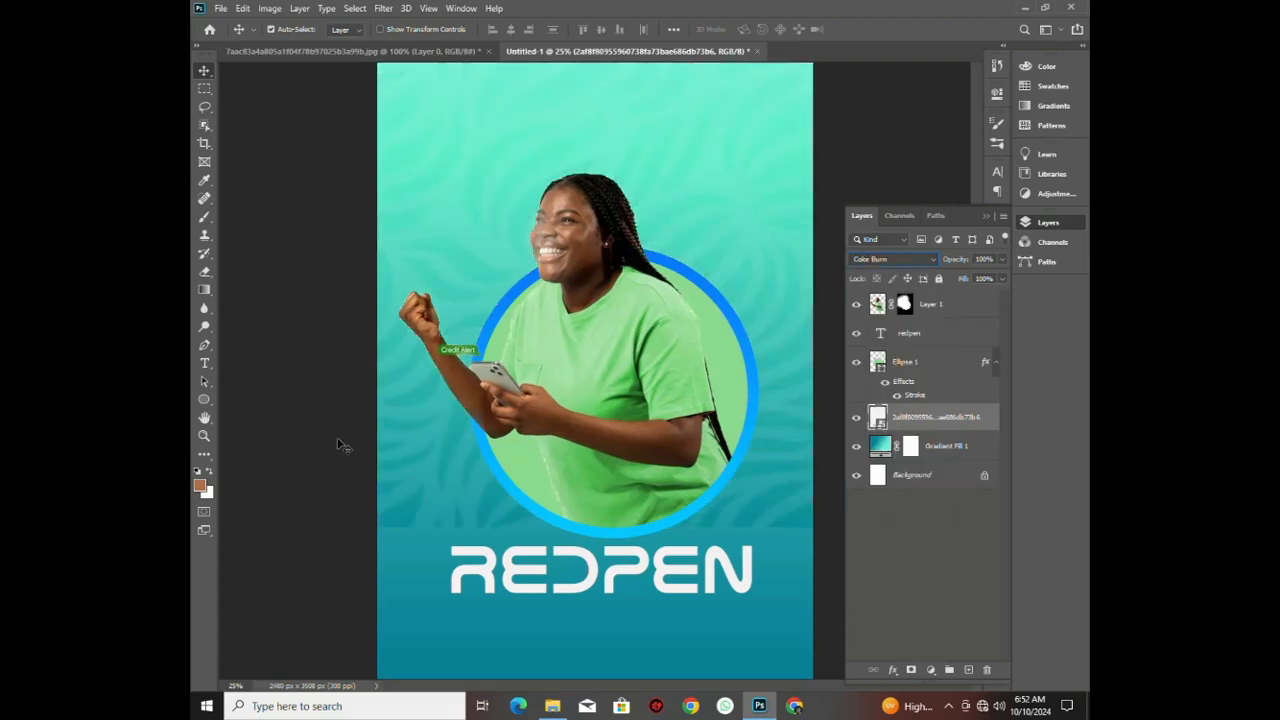
pyautogui.rightClick(206, 273)
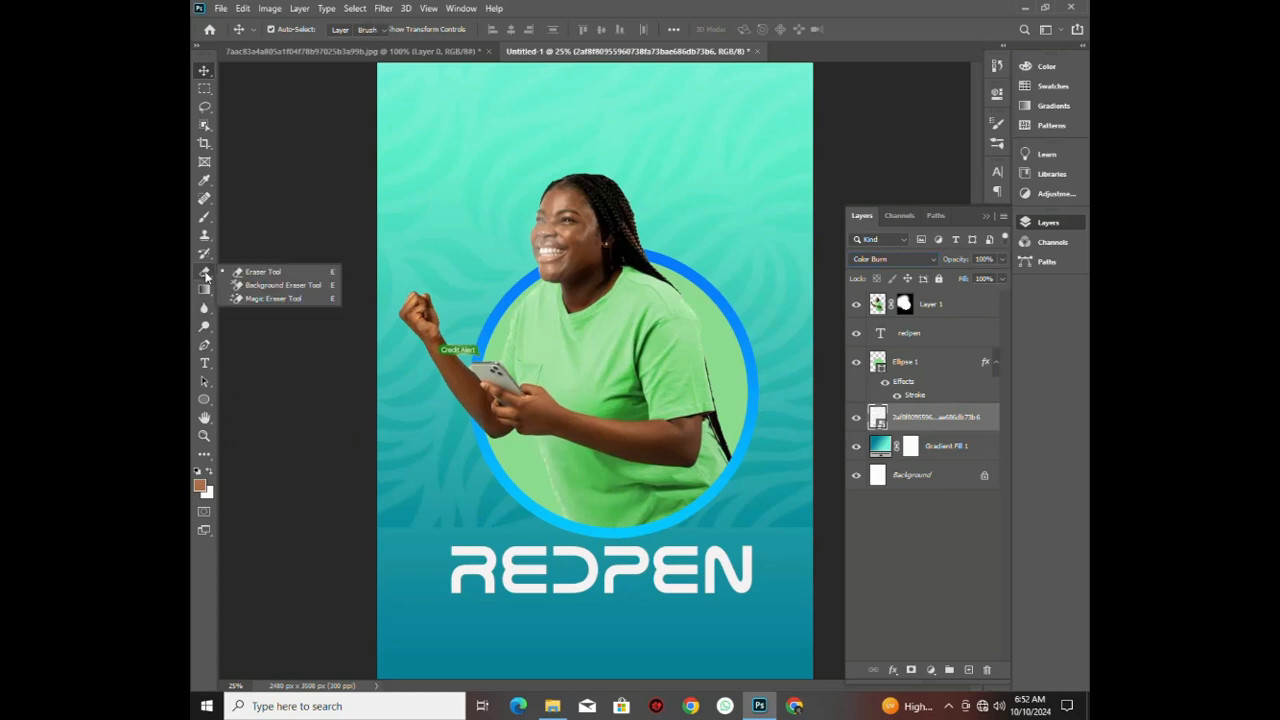
pyautogui.click(257, 275)
pyautogui.click(428, 434)
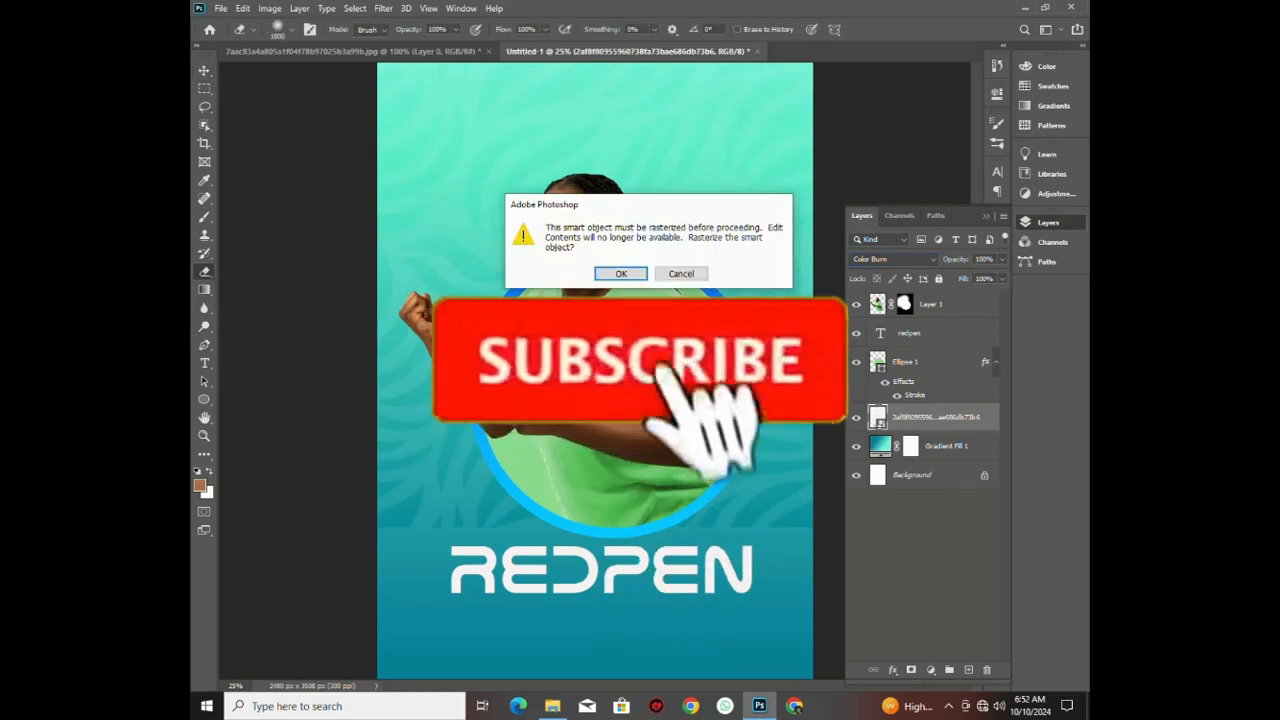
pyautogui.click(621, 274)
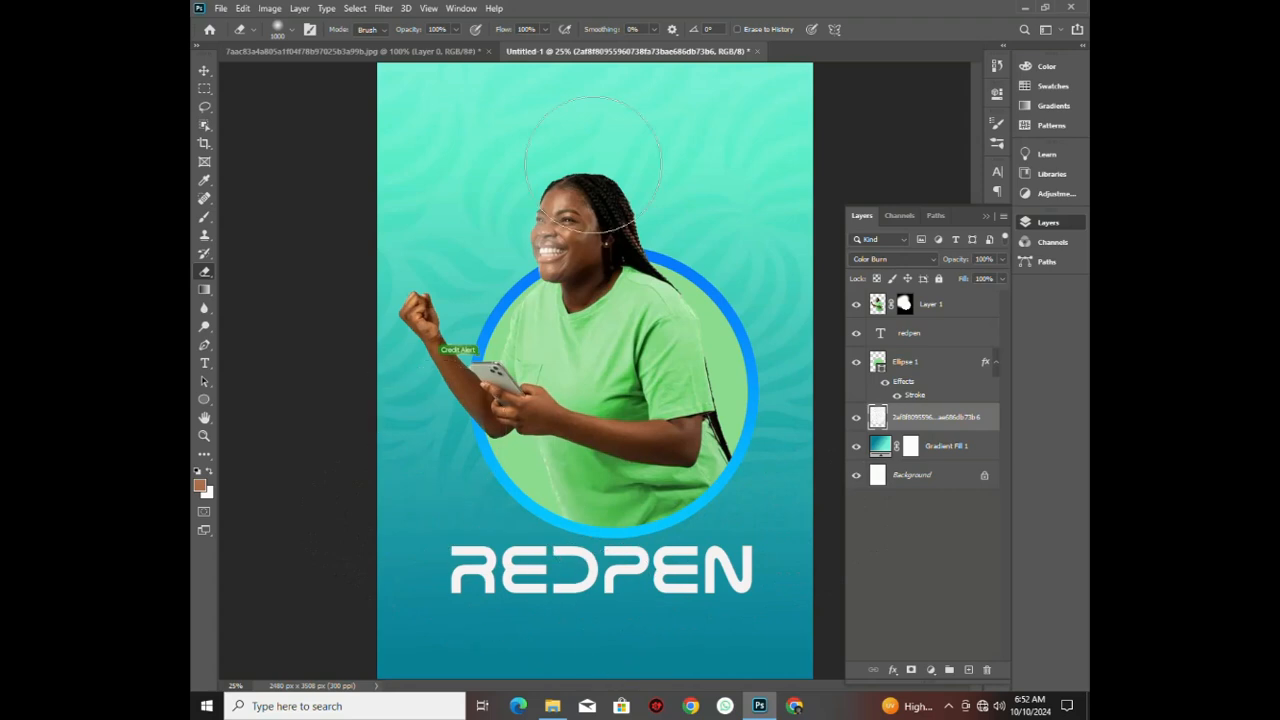
pyautogui.click(204, 70)
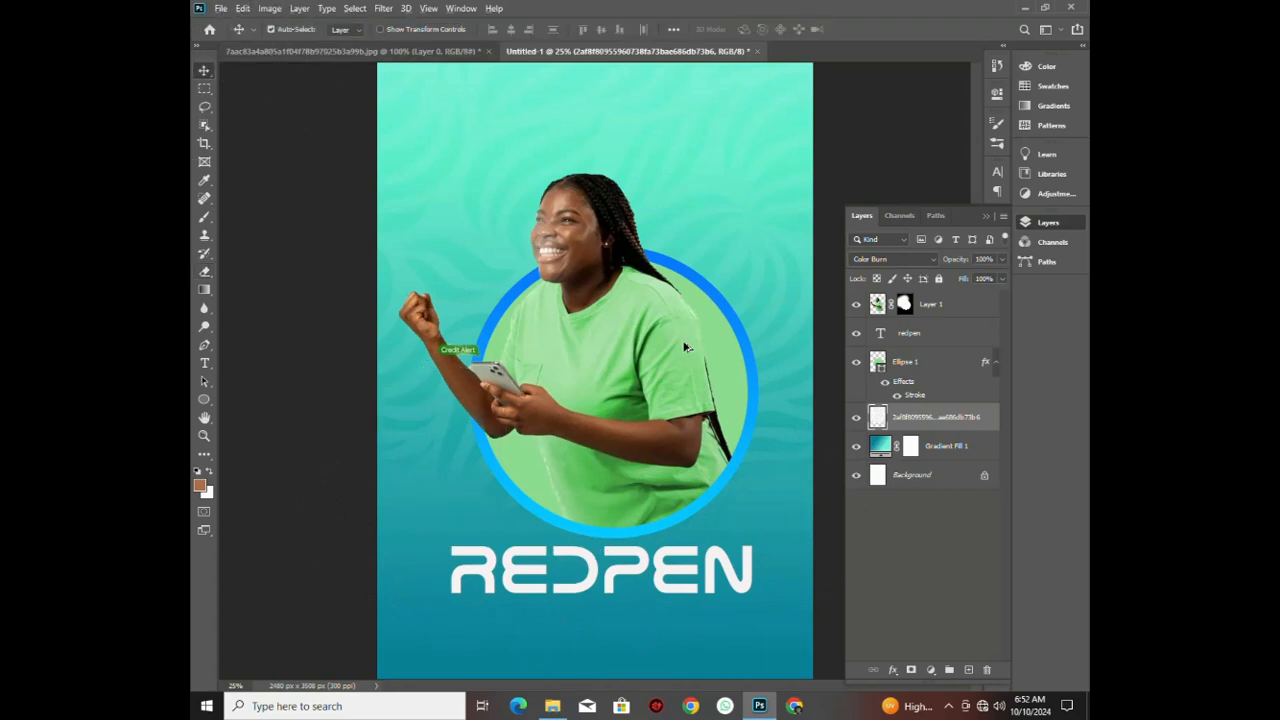
# - Zoom out to view the whole poster and show the Windows desktop
pyautogui.hotkey('ctrl', '-')
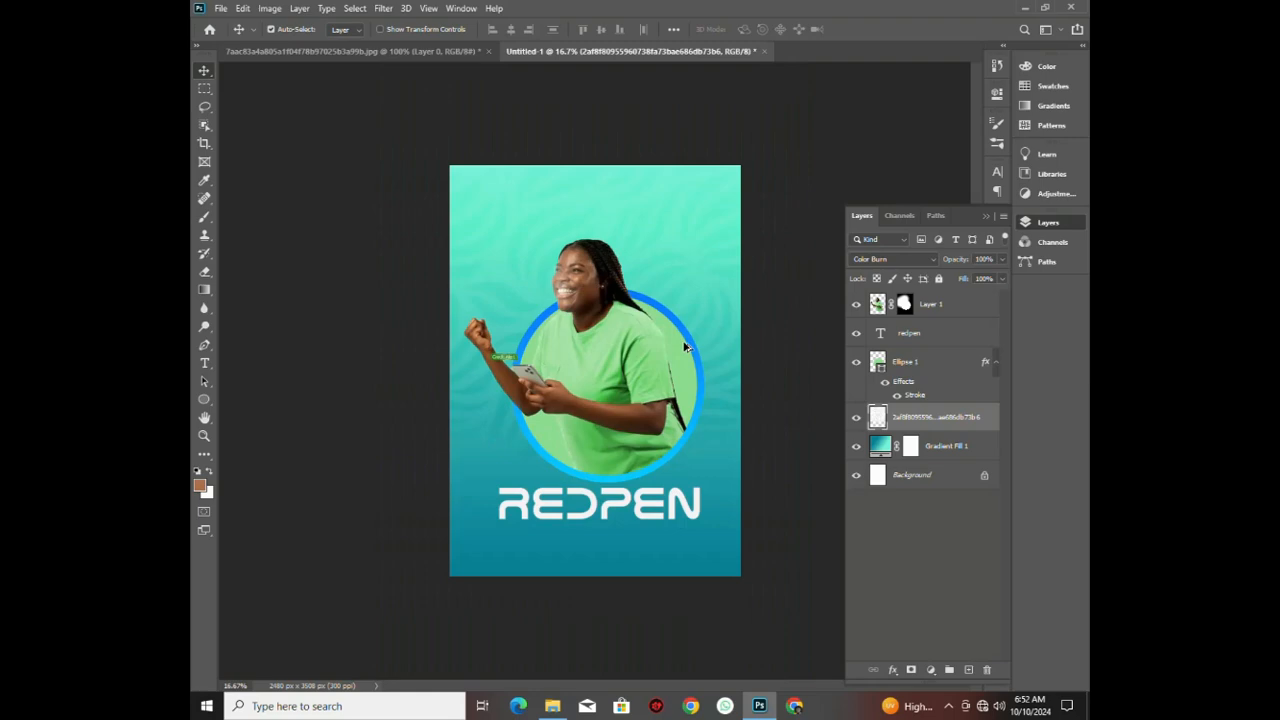
pyautogui.click(1087, 707)
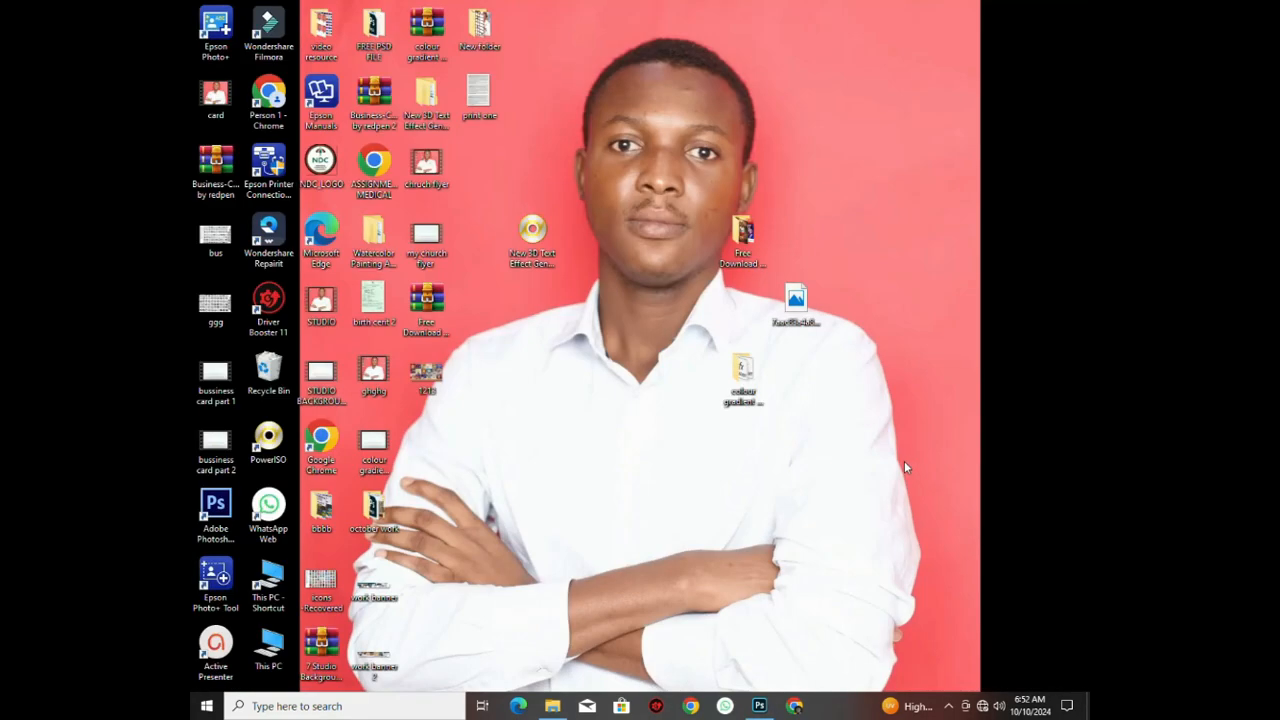